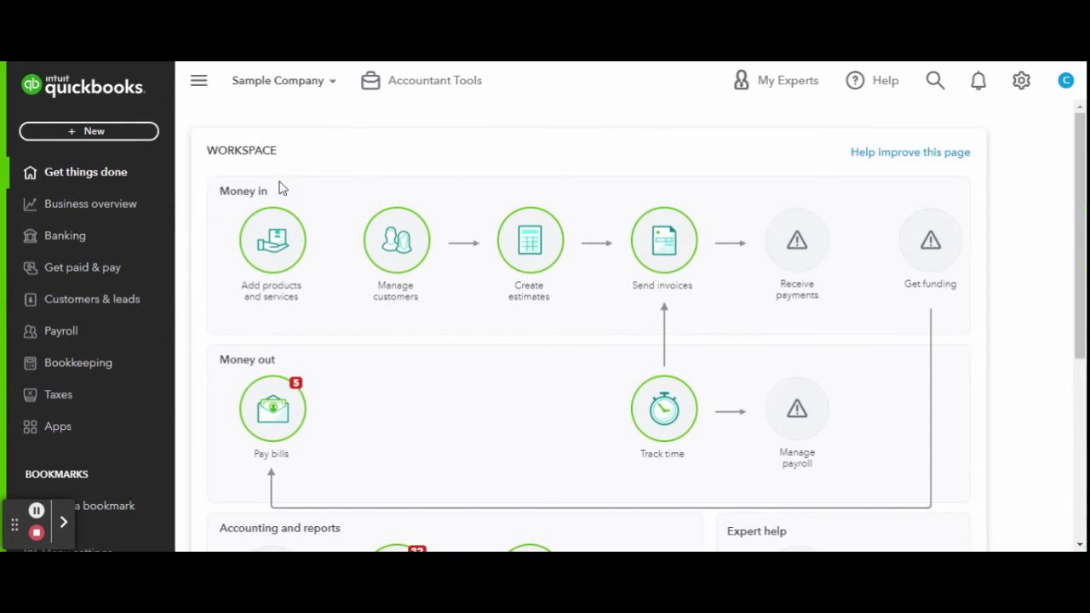
In the chart of accounts, start a new account of type Income with detail type Sales of Product Income.
{"action": "left_click", "coordinate": [96, 372]}
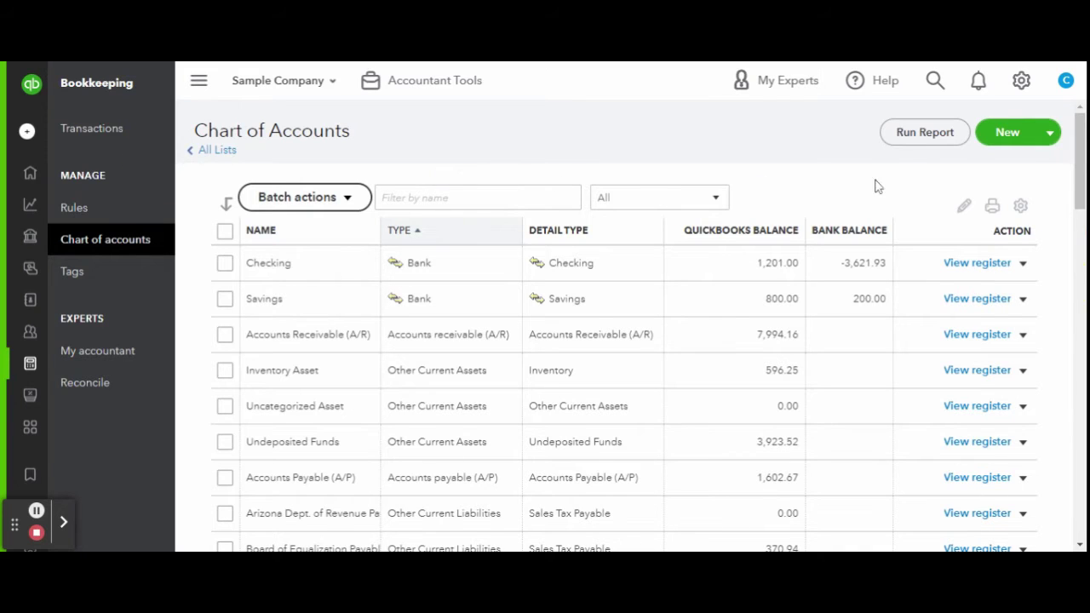
{"action": "left_click", "coordinate": [1002, 137]}
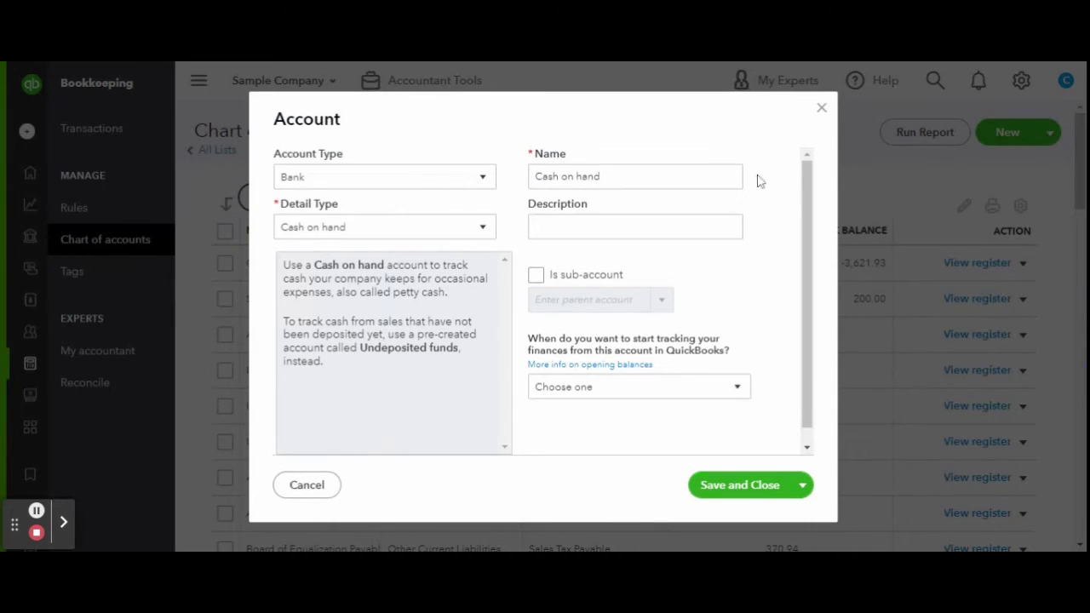
{"action": "left_click", "coordinate": [390, 195]}
{"action": "scroll", "coordinate": [392, 224], "scroll_direction": "down", "scroll_amount": 2}
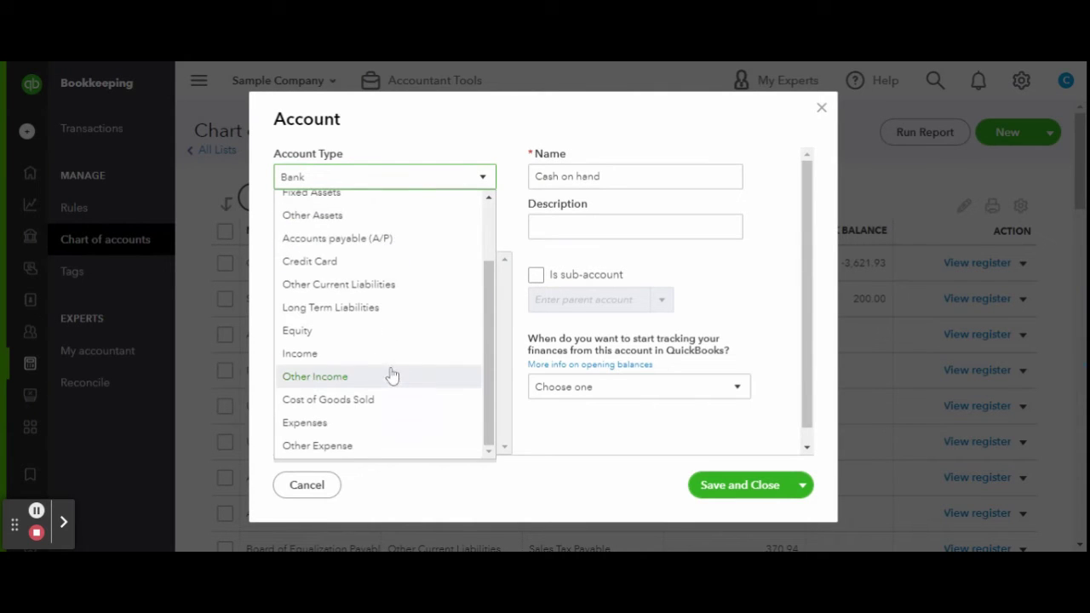
{"action": "left_click", "coordinate": [392, 354]}
{"action": "left_click", "coordinate": [406, 228]}
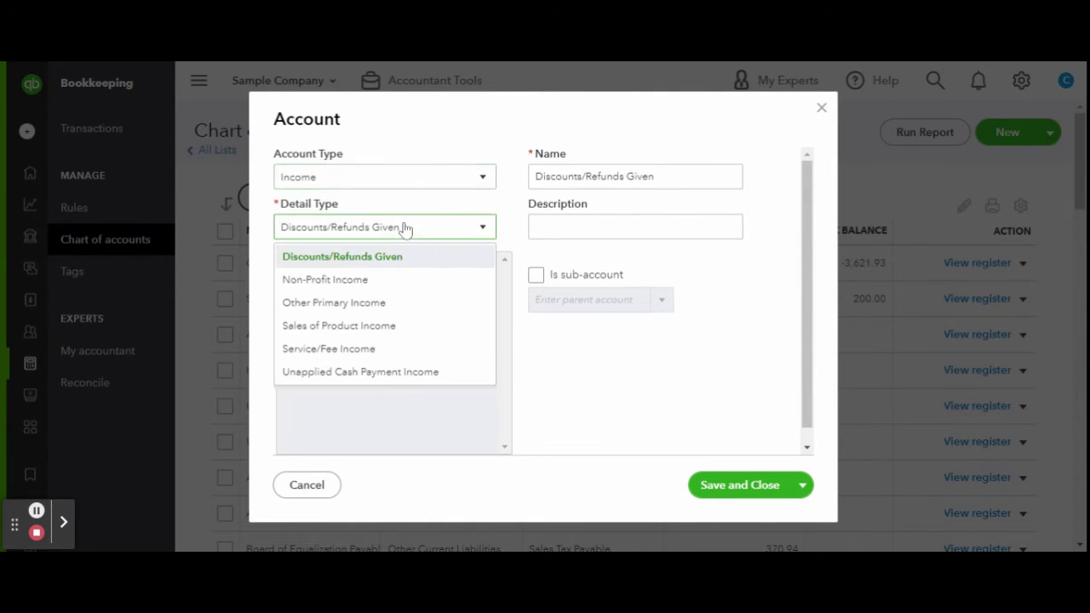
{"action": "left_click", "coordinate": [401, 325]}
Name the new income account Rustic Log Cabin and save it, keeping the form open for another account.
{"action": "triple_click", "coordinate": [615, 176]}
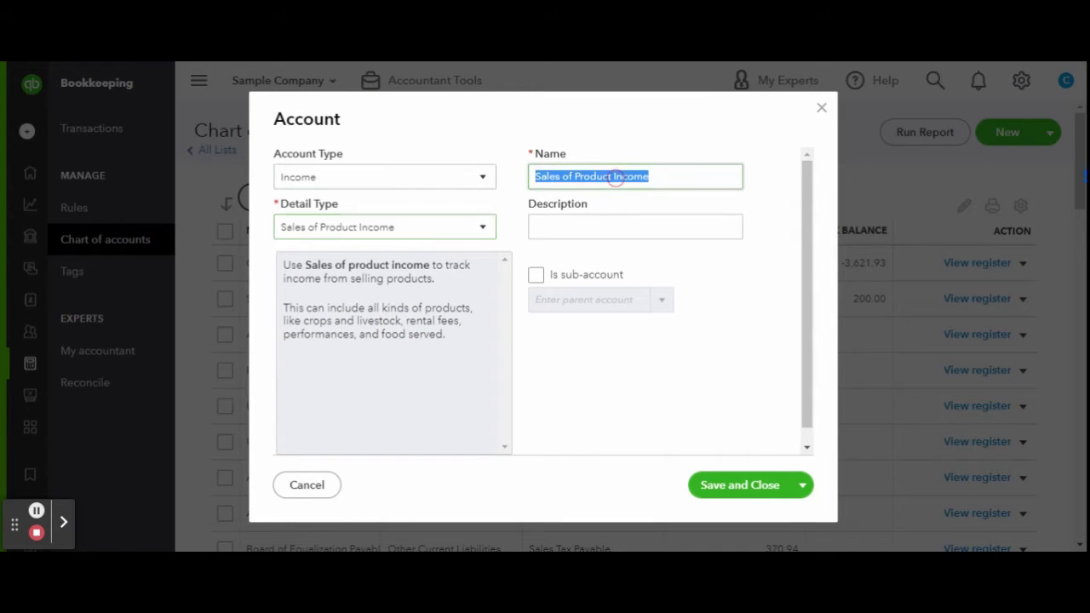
{"action": "type", "text": "Rust"}
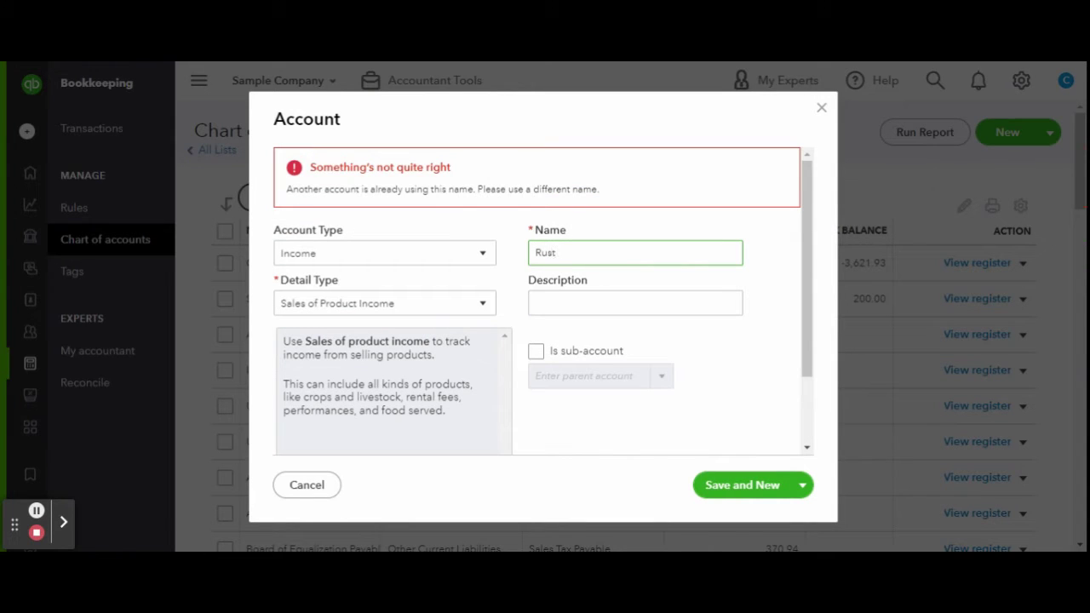
{"action": "type", "text": "ic Log Cabin"}
{"action": "left_click", "coordinate": [758, 497]}
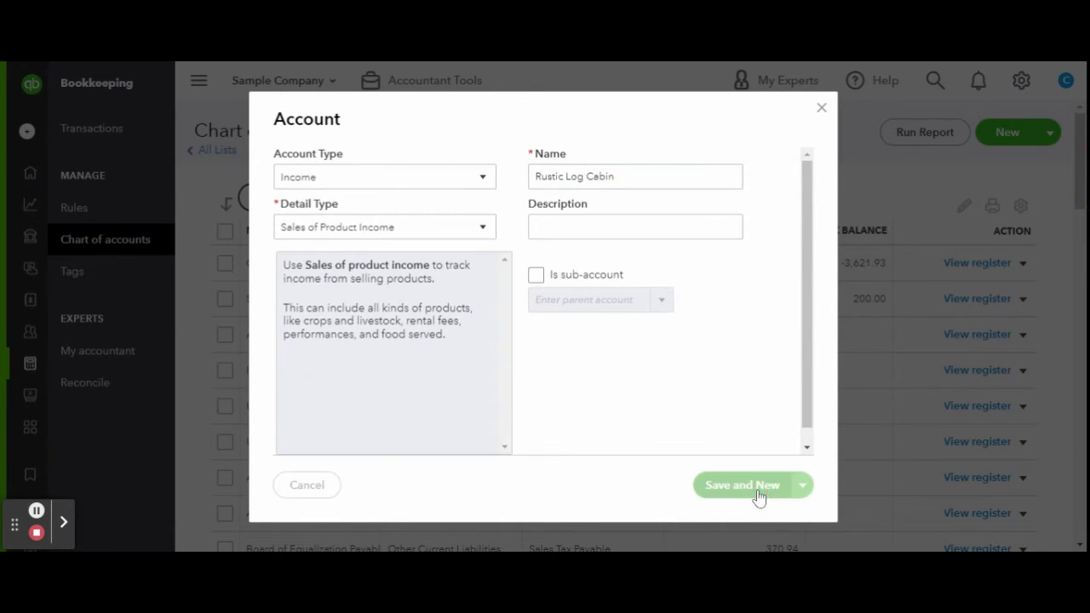
Create an income account named Airbnb Cleaning Charge with detail type Service/Fee Income and save it, continuing with a new account.
{"action": "left_click", "coordinate": [425, 233]}
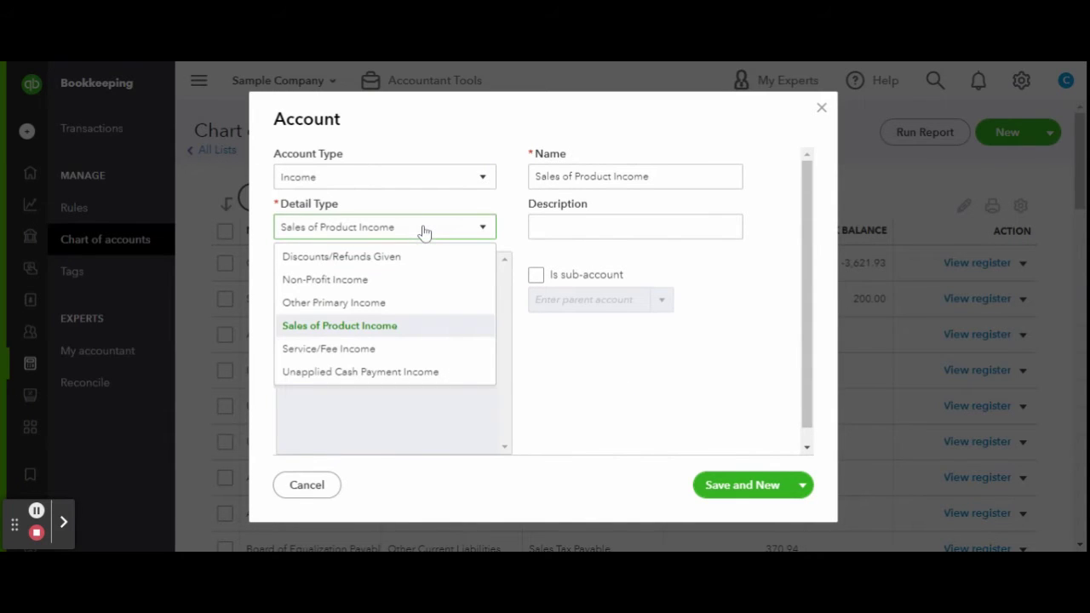
{"action": "left_click", "coordinate": [400, 349]}
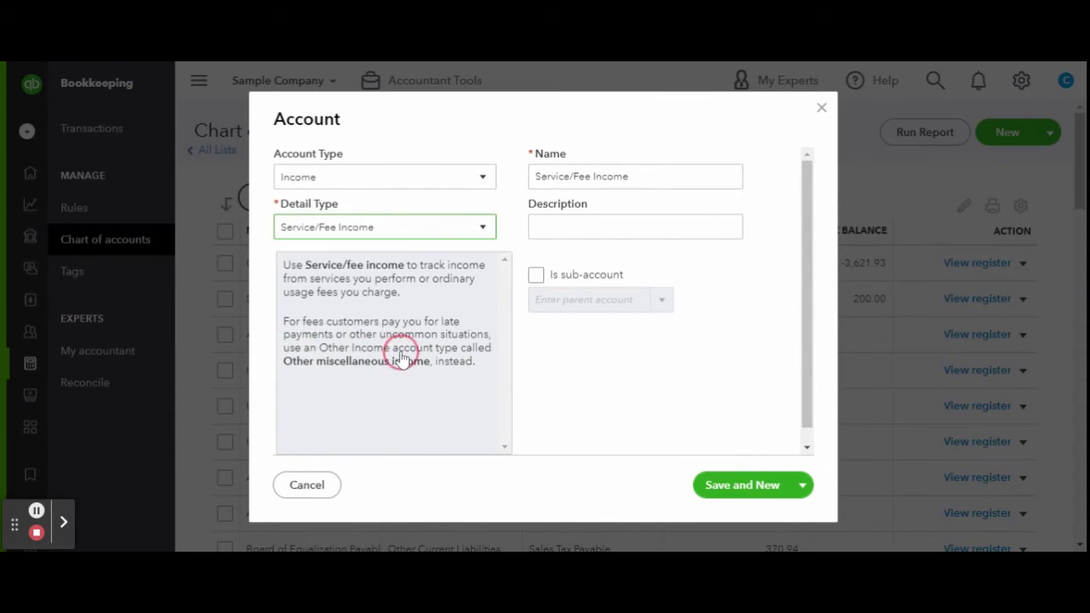
{"action": "triple_click", "coordinate": [616, 176]}
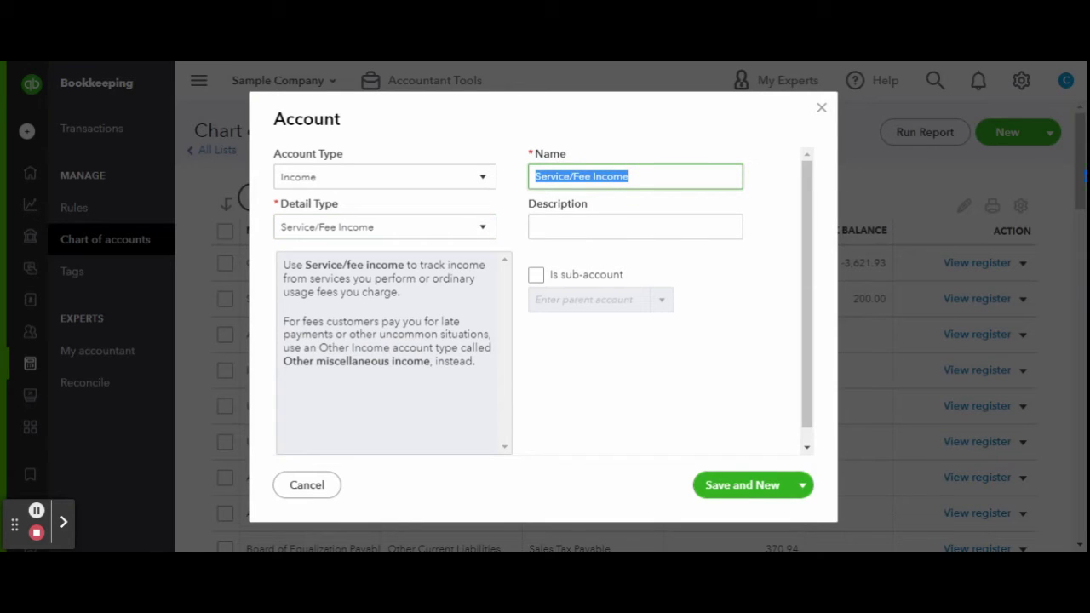
{"action": "type", "text": "Air bnb"}
{"action": "key", "text": "BackSpace"}
{"action": "key", "text": "BackSpace"}
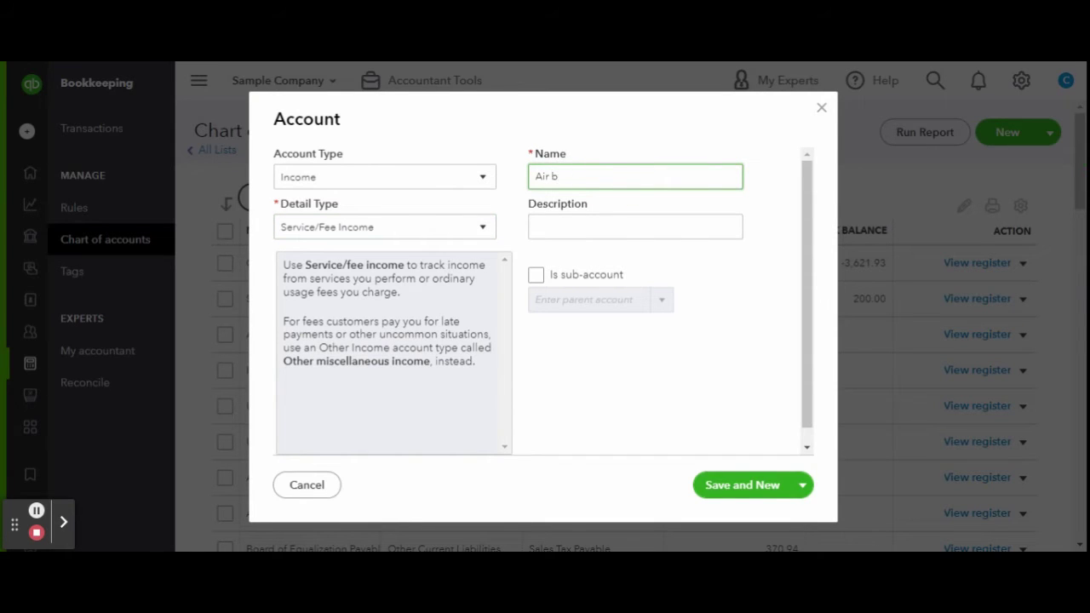
{"action": "type", "text": "bnb"}
{"action": "type", "text": " Cleaning"}
{"action": "type", "text": " Fee"}
{"action": "type", "text": "Charge"}
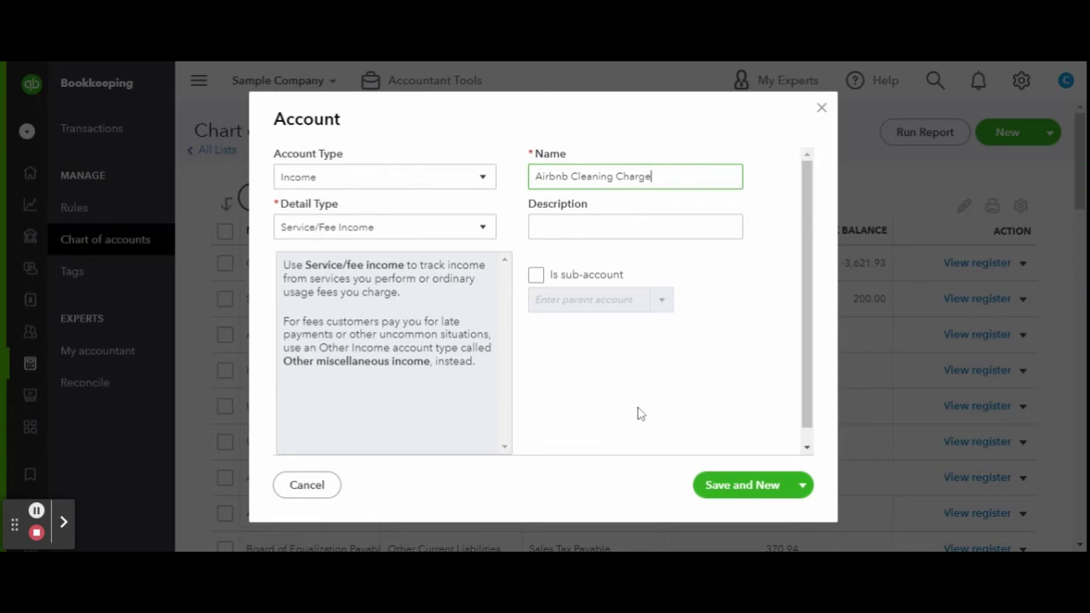
{"action": "left_click", "coordinate": [736, 486]}
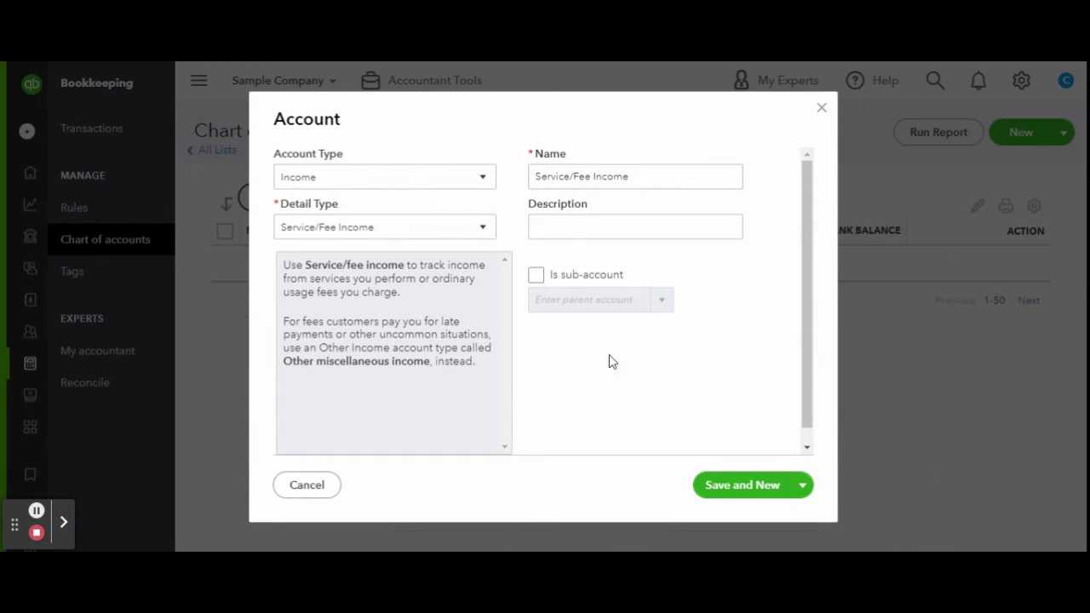
Create another Service/Fee Income account named Airbnb Property Fee and save it, continuing with a new account.
{"action": "left_click", "coordinate": [400, 228]}
{"action": "left_click", "coordinate": [400, 236]}
{"action": "triple_click", "coordinate": [604, 180]}
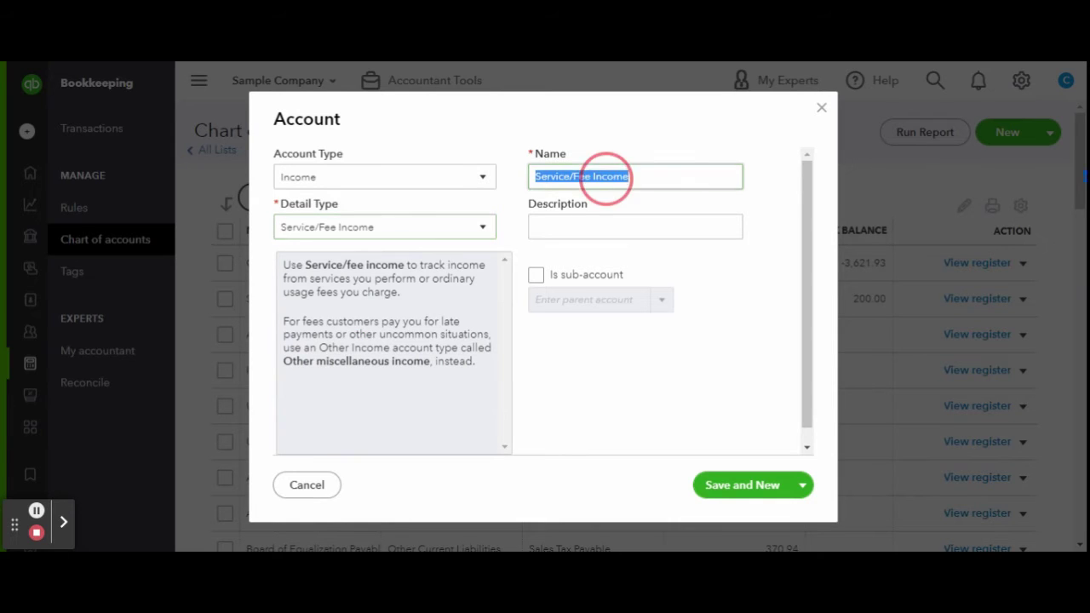
{"action": "type", "text": "Airbnb P"}
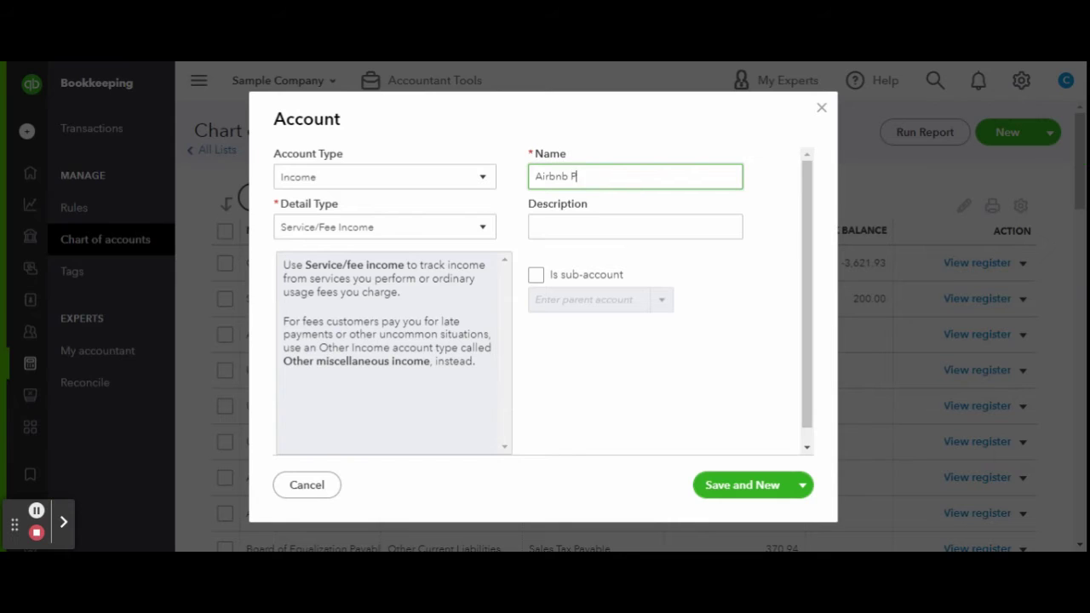
{"action": "type", "text": "roperty Fee"}
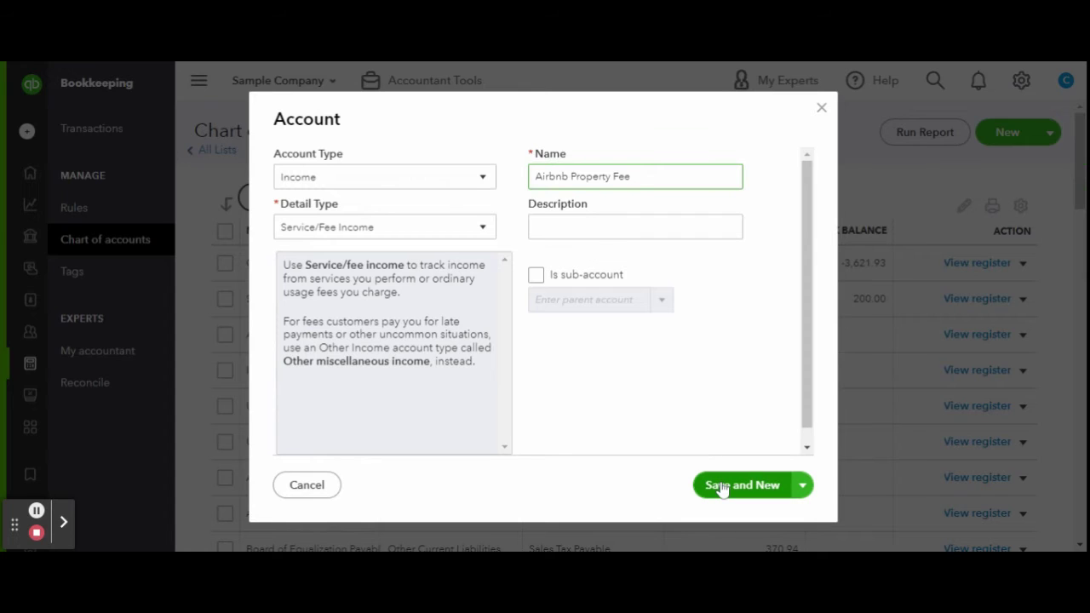
{"action": "left_click", "coordinate": [612, 176]}
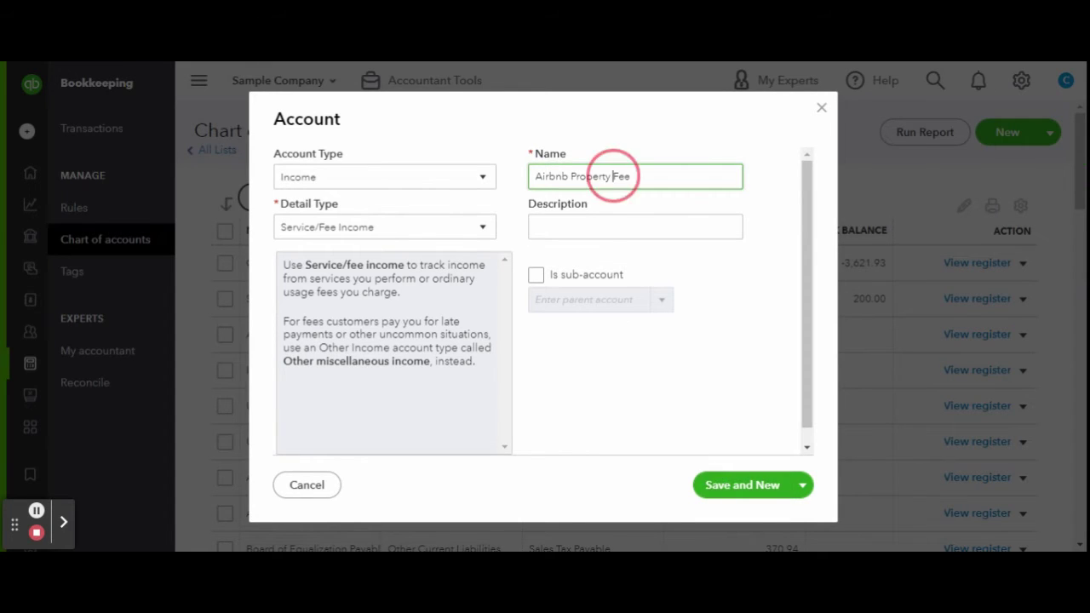
{"action": "left_click", "coordinate": [741, 493]}
Set the new account's type to Cost of Goods Sold and its detail type to Other Costs of Services - COS.
{"action": "left_click", "coordinate": [438, 181]}
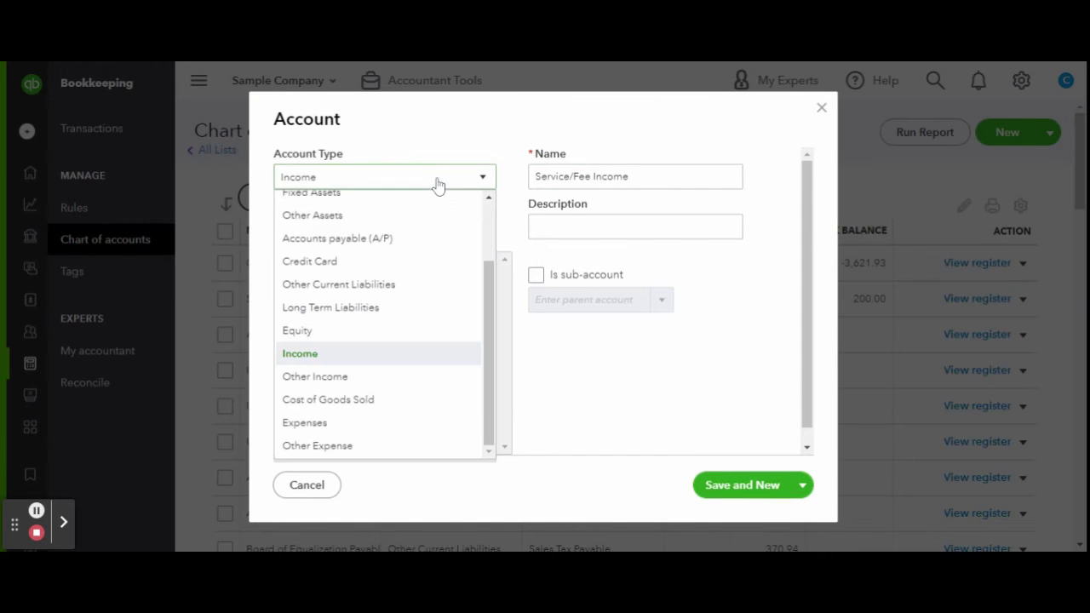
{"action": "left_click", "coordinate": [390, 400]}
{"action": "left_click", "coordinate": [397, 232]}
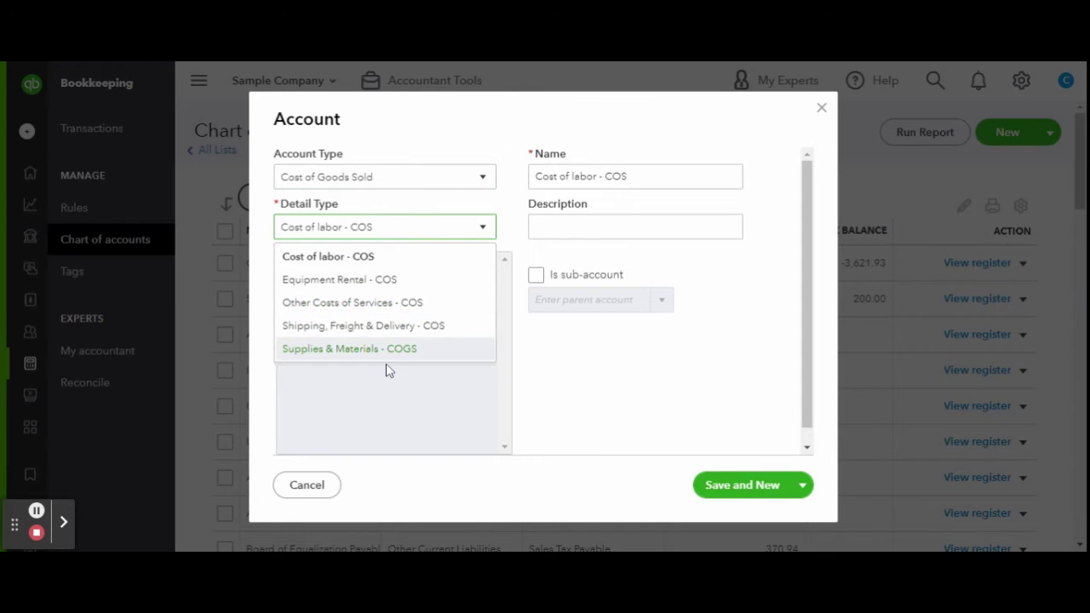
{"action": "left_click", "coordinate": [391, 303]}
Name the cost of goods sold account Airbnb Listing Fee, then save it and close the account form.
{"action": "triple_click", "coordinate": [626, 177]}
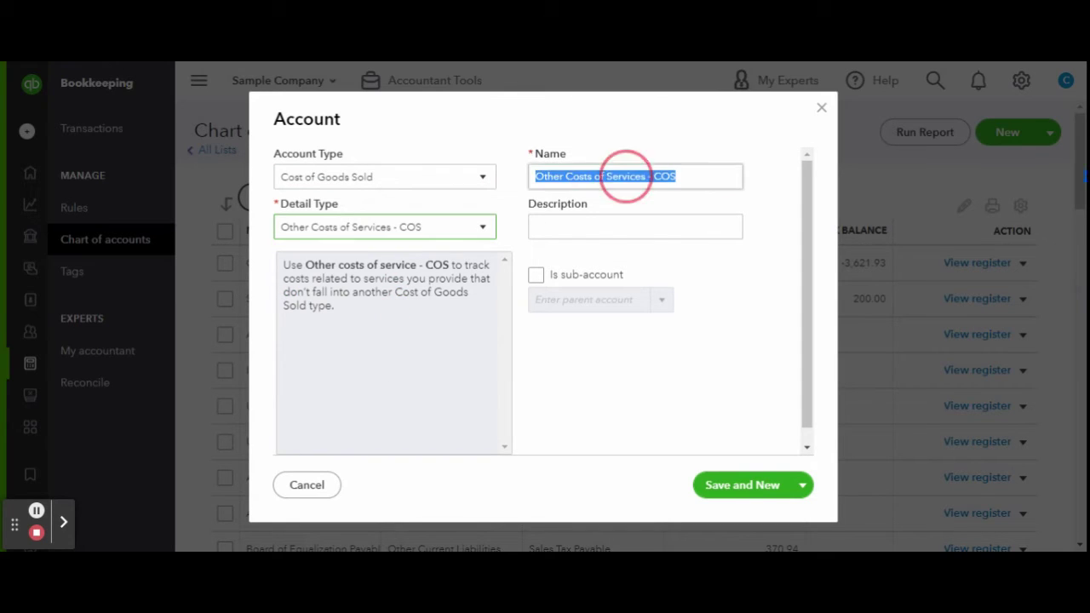
{"action": "type", "text": "Airbnb"}
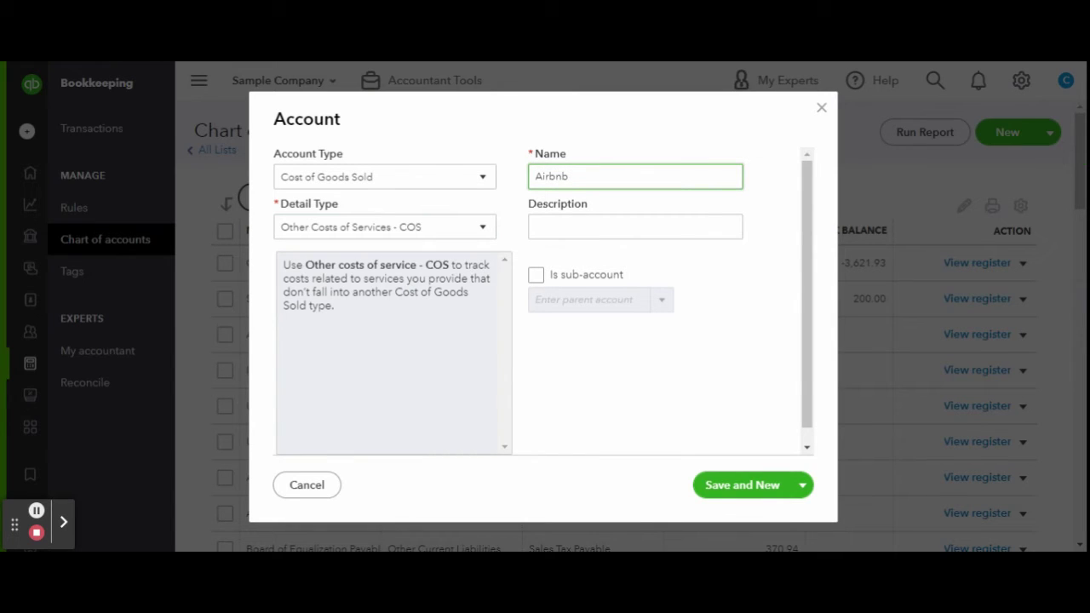
{"action": "type", "text": " Host Fee"}
{"action": "double_click", "coordinate": [579, 177]}
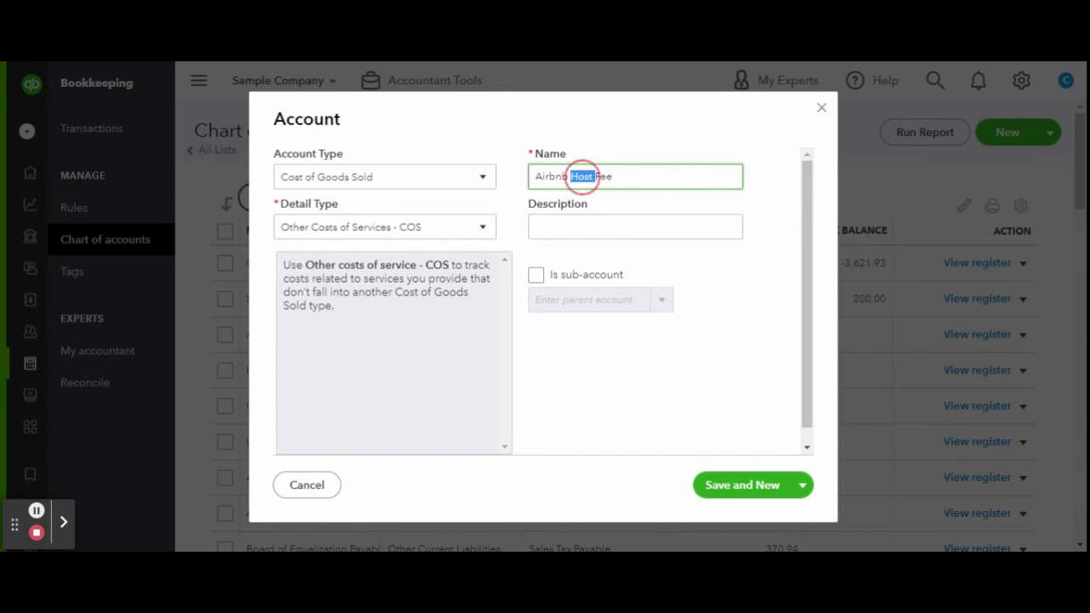
{"action": "type", "text": "Listing"}
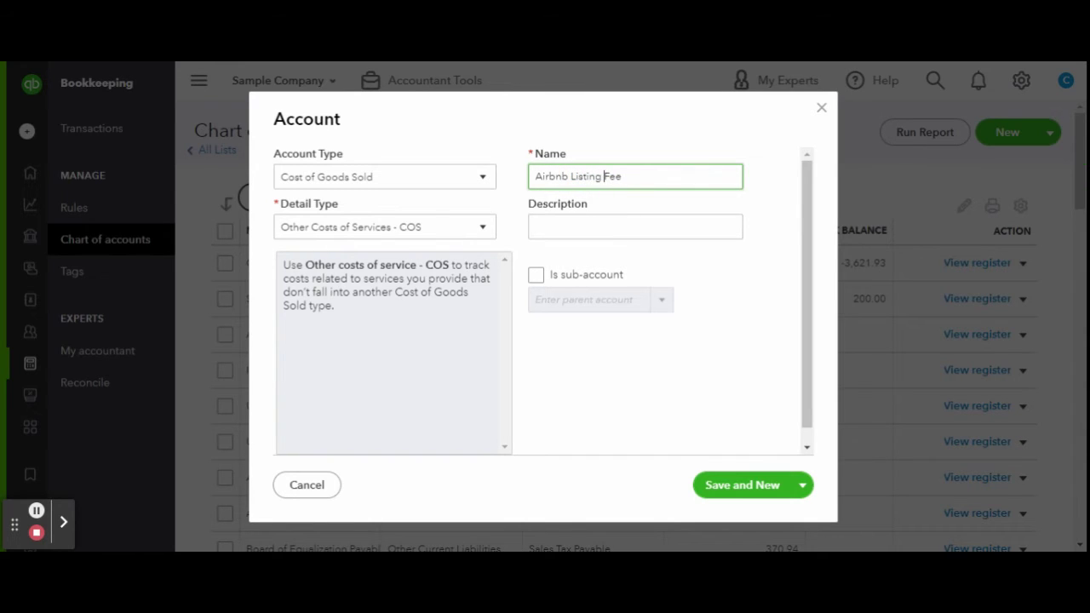
{"action": "left_click", "coordinate": [803, 485]}
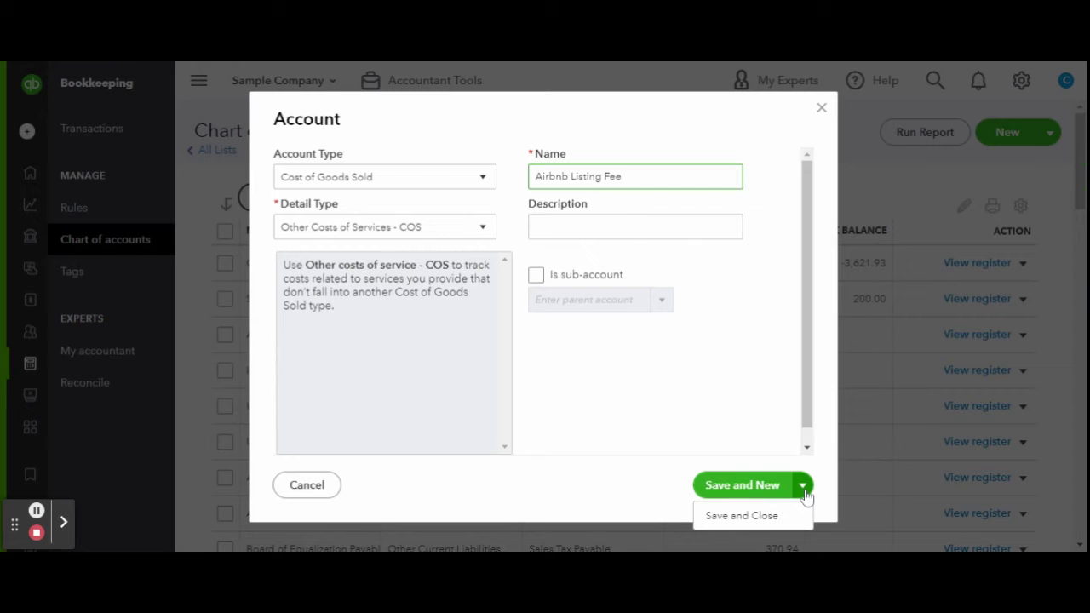
{"action": "left_click", "coordinate": [750, 515]}
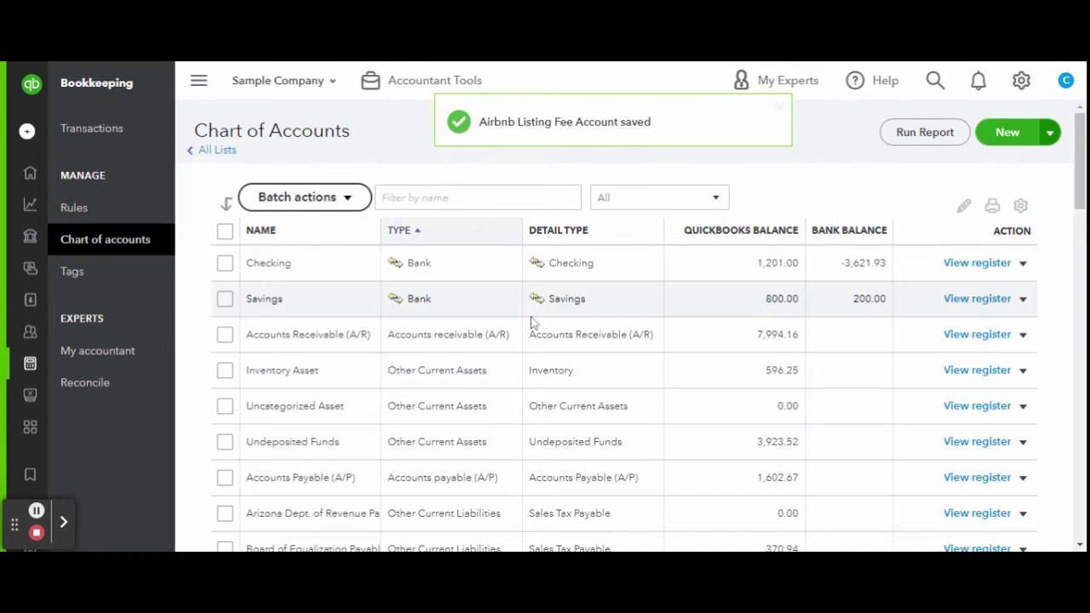
Create a new invoice for the customer Airbnb with the terms Due on receipt.
{"action": "mouse_move", "coordinate": [39, 230]}
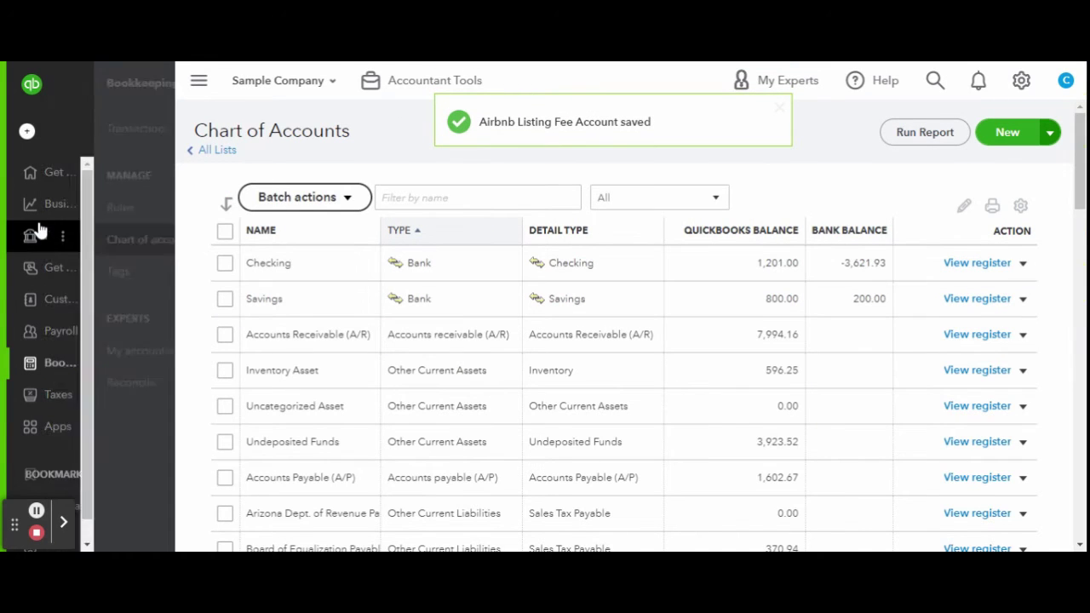
{"action": "left_click", "coordinate": [53, 276]}
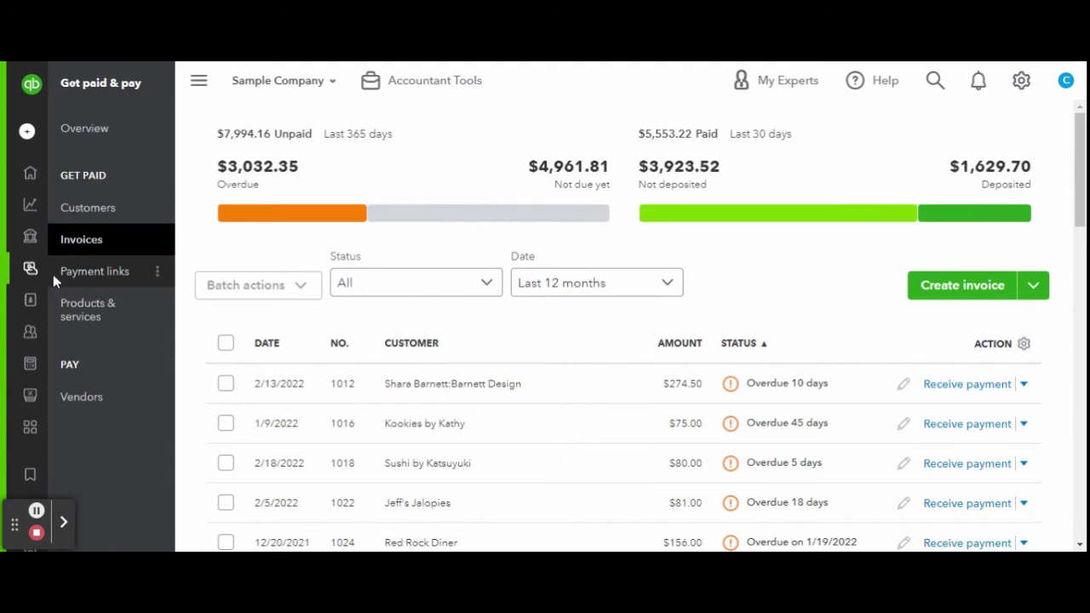
{"action": "left_click", "coordinate": [969, 287]}
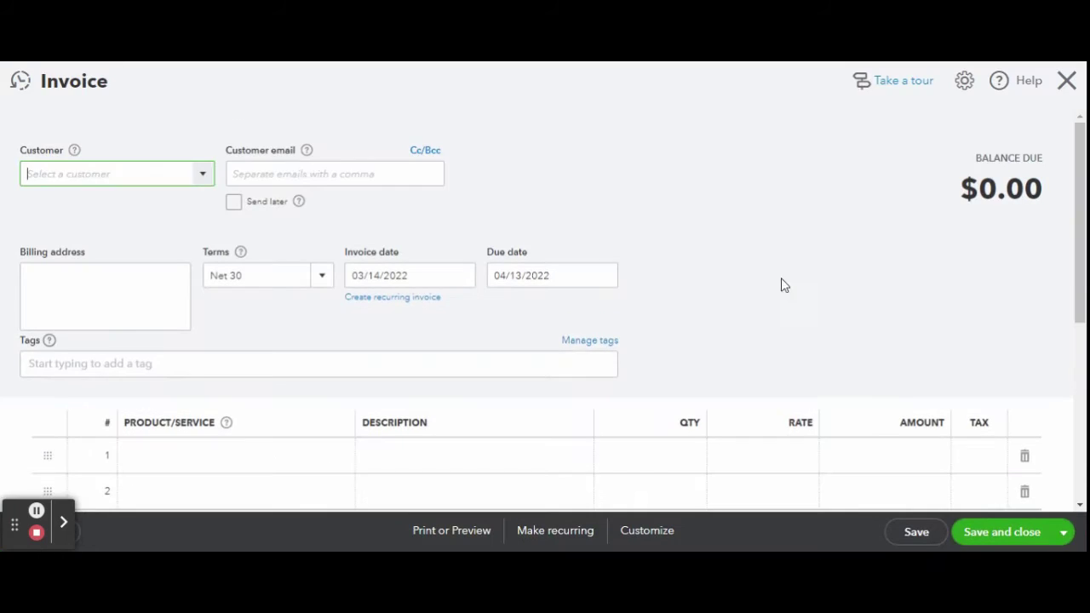
{"action": "type", "text": "Airbnb"}
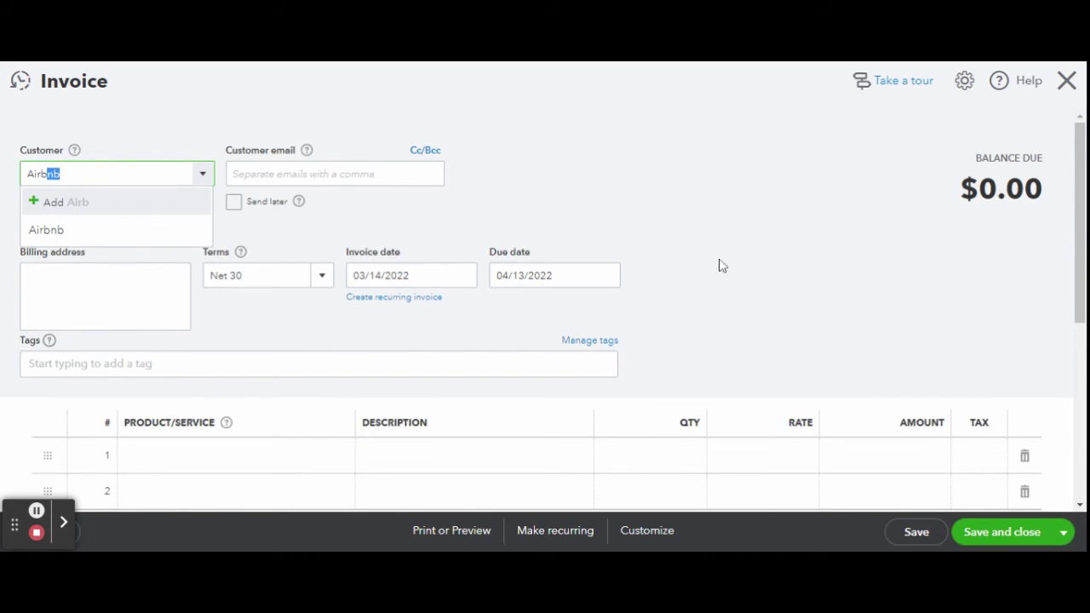
{"action": "left_click", "coordinate": [183, 238]}
{"action": "left_click", "coordinate": [321, 275]}
{"action": "left_click", "coordinate": [302, 331]}
On the first invoice line, add a new product/service of type Service named Rustic Log Cabin.
{"action": "scroll", "coordinate": [302, 333], "scroll_direction": "down", "scroll_amount": 2}
{"action": "left_click", "coordinate": [290, 297]}
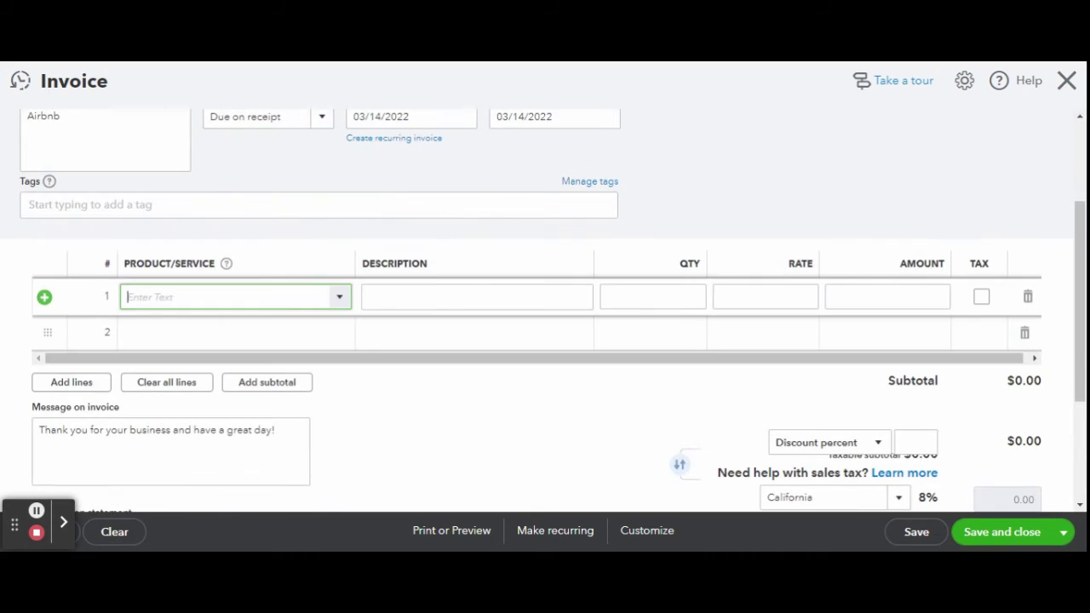
{"action": "type", "text": "Rustic"}
{"action": "left_click", "coordinate": [276, 330]}
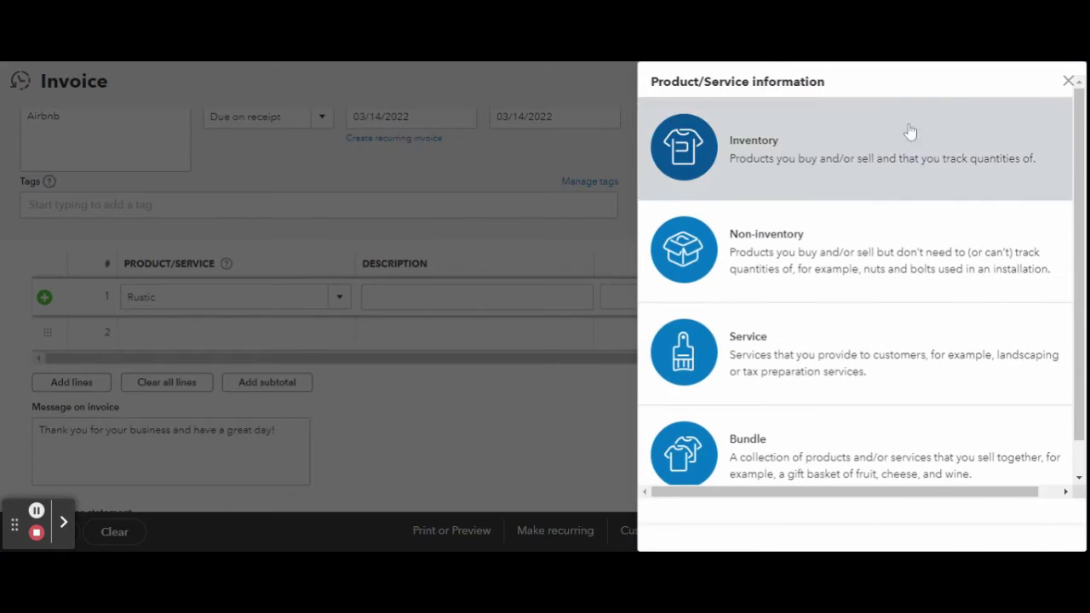
{"action": "left_click", "coordinate": [750, 369]}
{"action": "type", "text": "Log Cabin"}
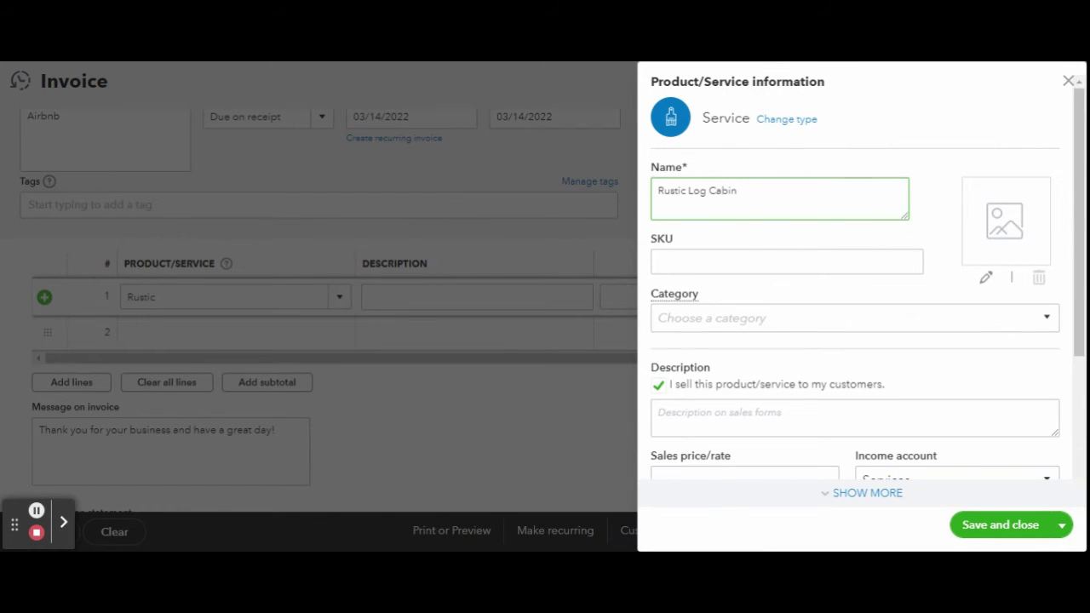
Create a new category named Montana and assign it to the Rustic Log Cabin service.
{"action": "left_click", "coordinate": [809, 316]}
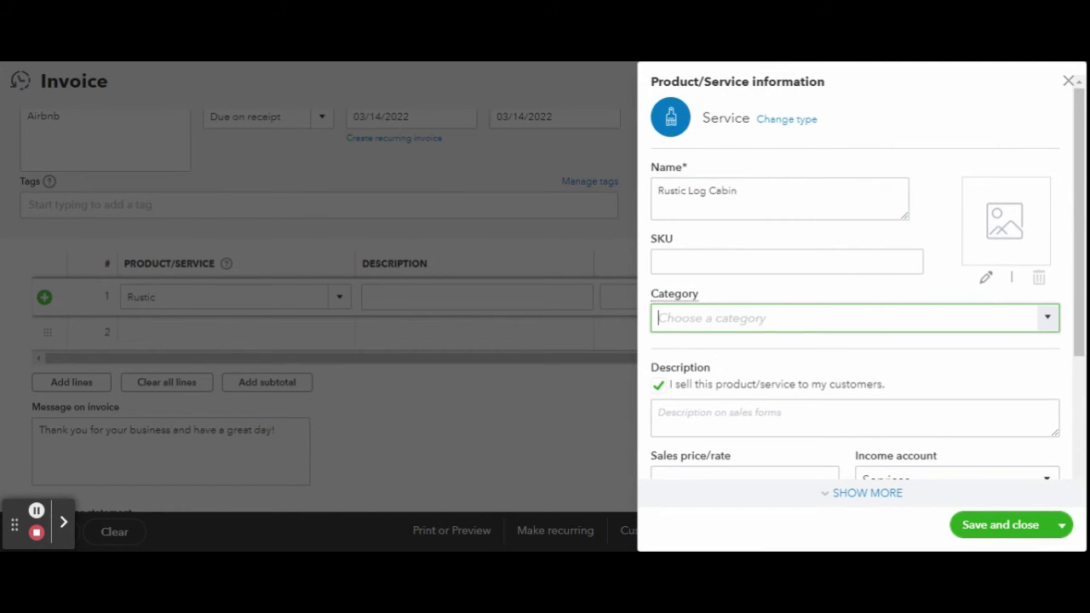
{"action": "type", "text": "Montana"}
{"action": "left_click", "coordinate": [766, 348]}
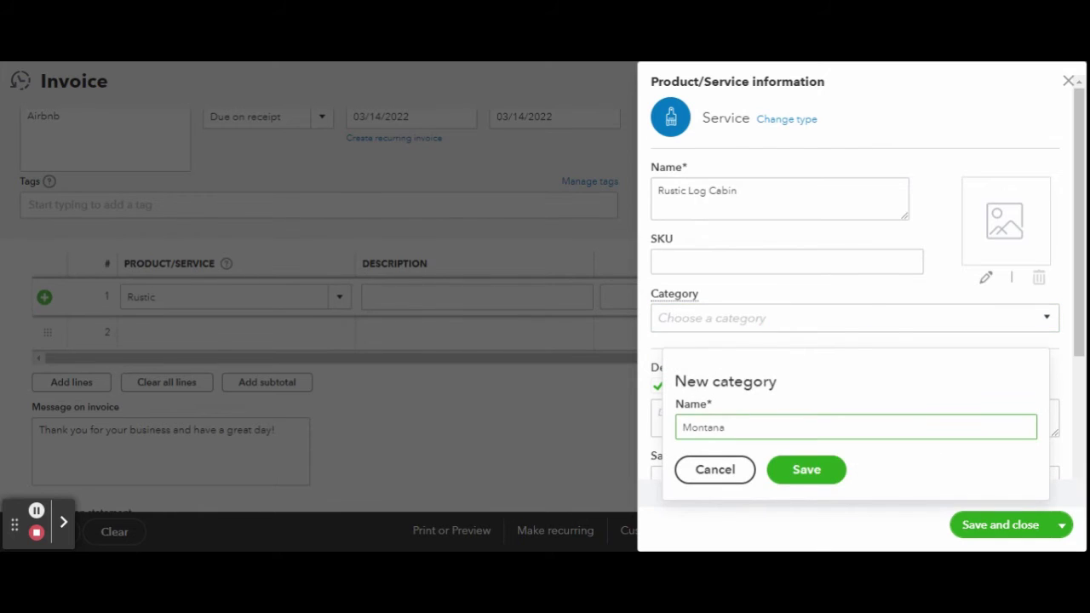
{"action": "left_click", "coordinate": [833, 477]}
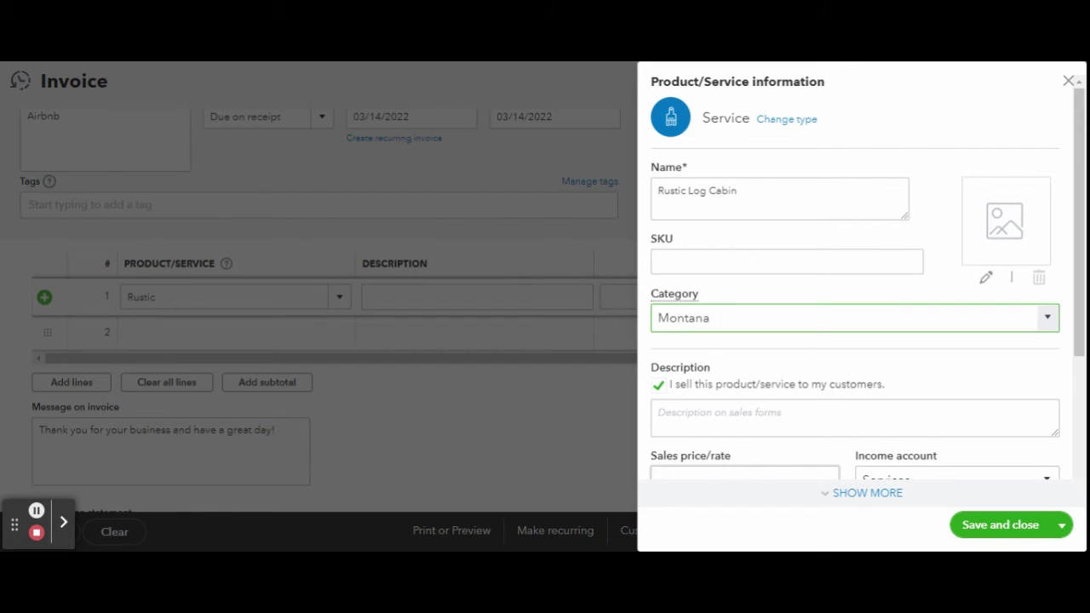
Set the service's income account to Rustic Log Cabin, and save and close the product/service form.
{"action": "scroll", "coordinate": [855, 278], "scroll_direction": "down", "scroll_amount": 1}
{"action": "left_click", "coordinate": [938, 401]}
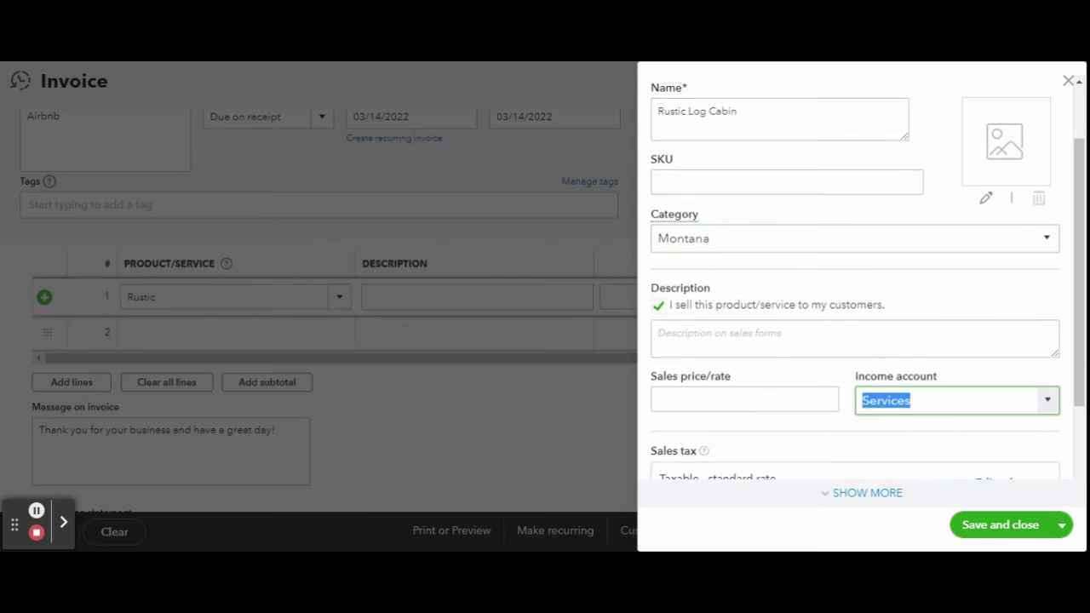
{"action": "type", "text": "Rustic Log Cabin"}
{"action": "left_click", "coordinate": [933, 457]}
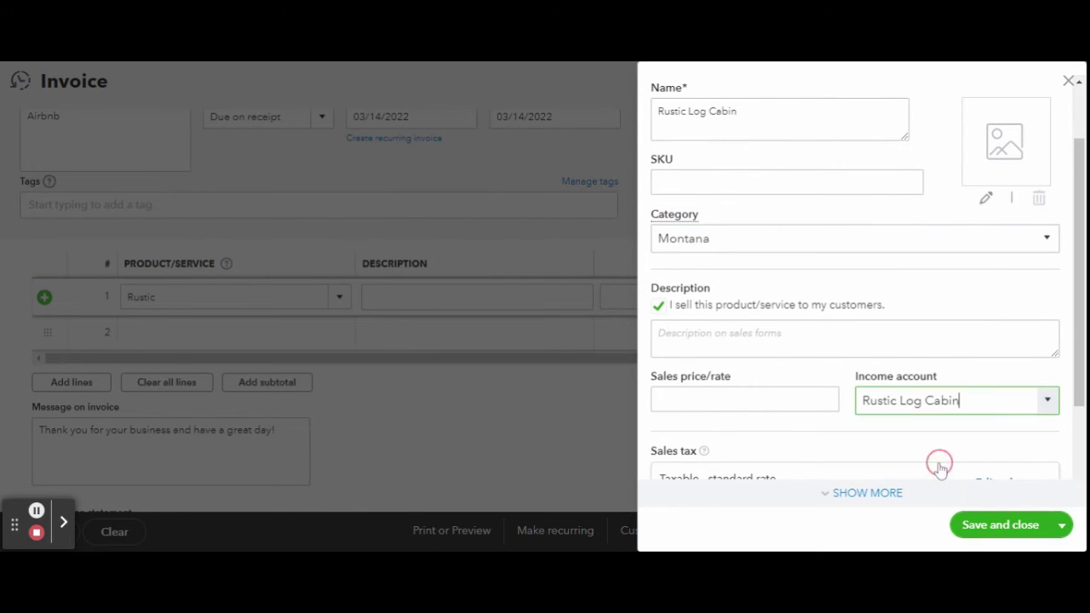
{"action": "left_click", "coordinate": [998, 537]}
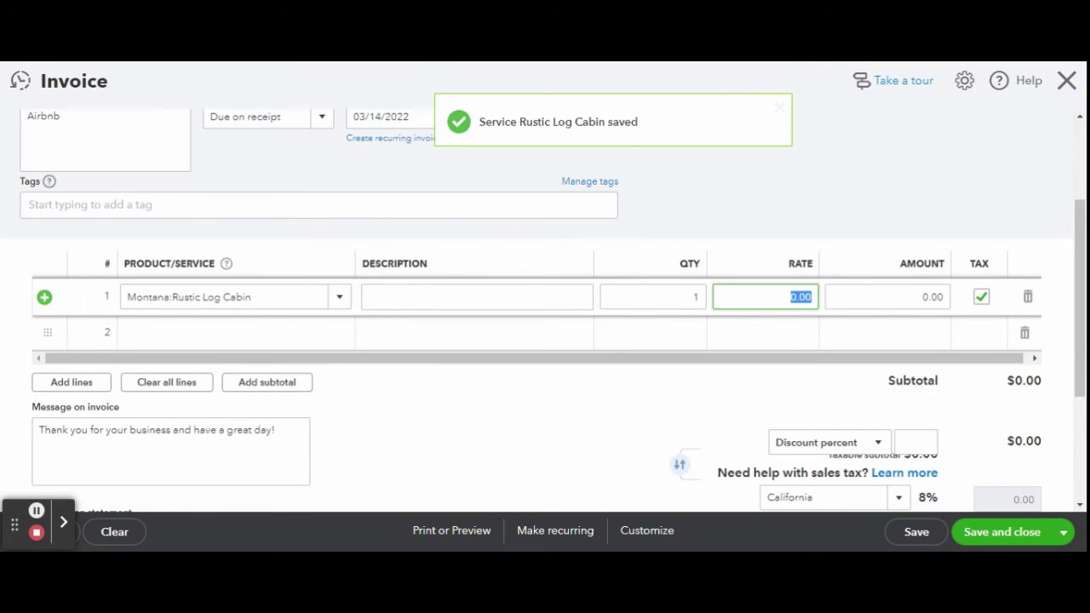
Set the Rustic Log Cabin line's rate to 980 and enter the guest's full name as its description.
{"action": "type", "text": "980"}
{"action": "key", "text": "BackSpace"}
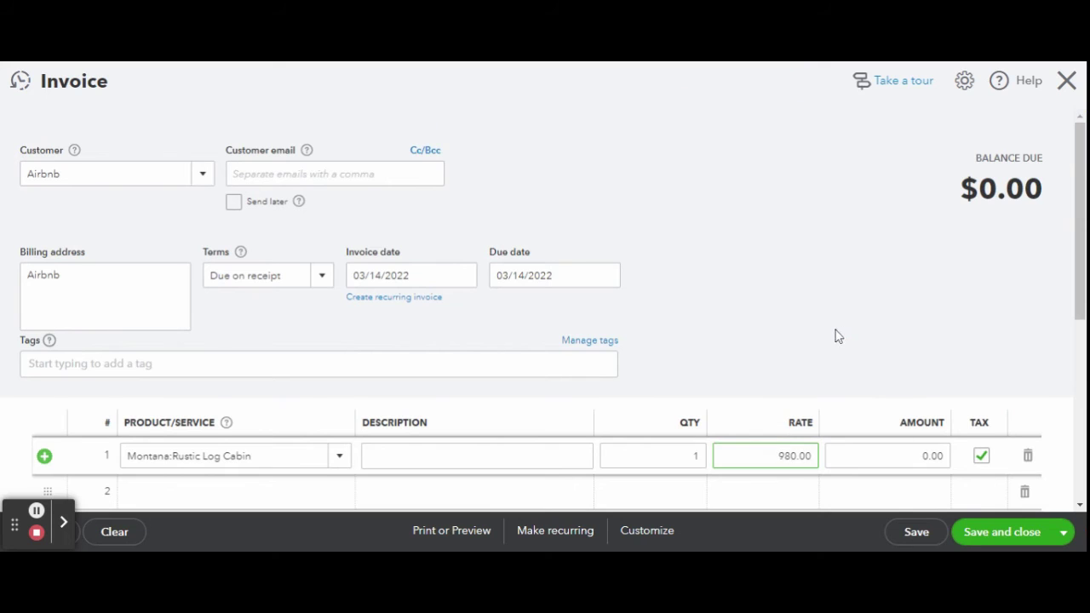
{"action": "left_click", "coordinate": [839, 337]}
{"action": "scroll", "coordinate": [334, 440], "scroll_direction": "down", "scroll_amount": 1}
{"action": "left_click", "coordinate": [445, 387]}
{"action": "type", "text": "Doug Funny"}
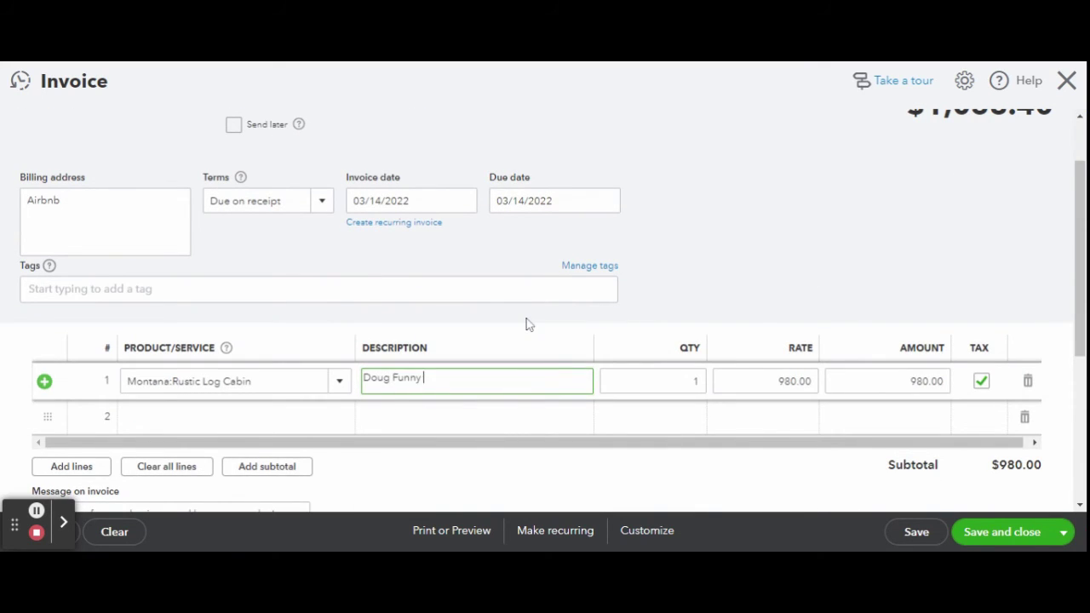
{"action": "left_click", "coordinate": [694, 314]}
Add the Cleaning Fee service on the second invoice line with a rate of 190.
{"action": "scroll", "coordinate": [503, 328], "scroll_direction": "down", "scroll_amount": 1}
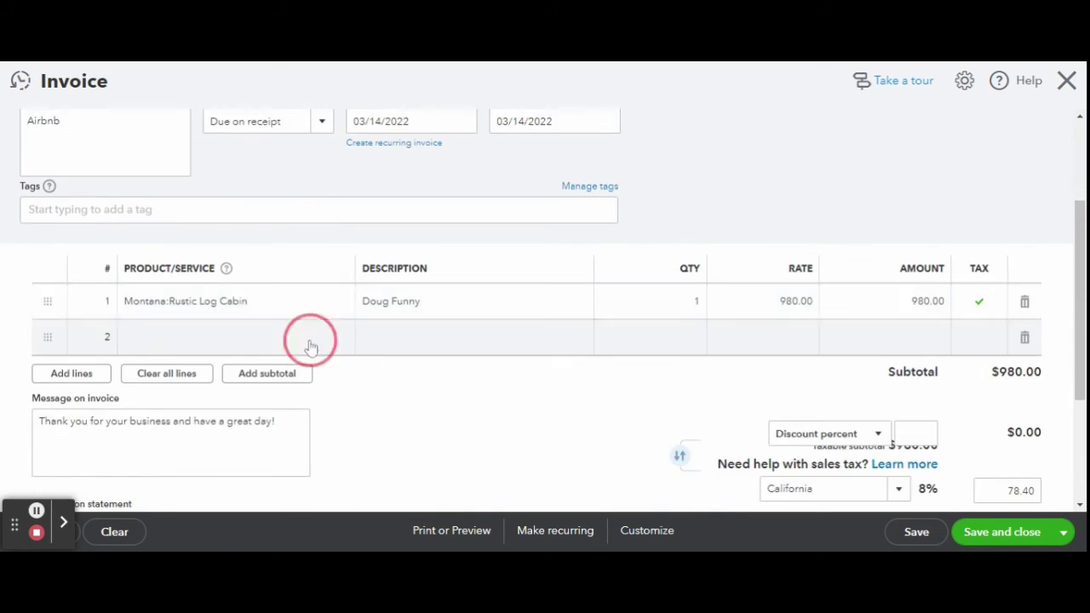
{"action": "left_click", "coordinate": [309, 340]}
{"action": "type", "text": "cleaning"}
{"action": "left_click", "coordinate": [295, 391]}
{"action": "left_click", "coordinate": [767, 337]}
{"action": "type", "text": "190"}
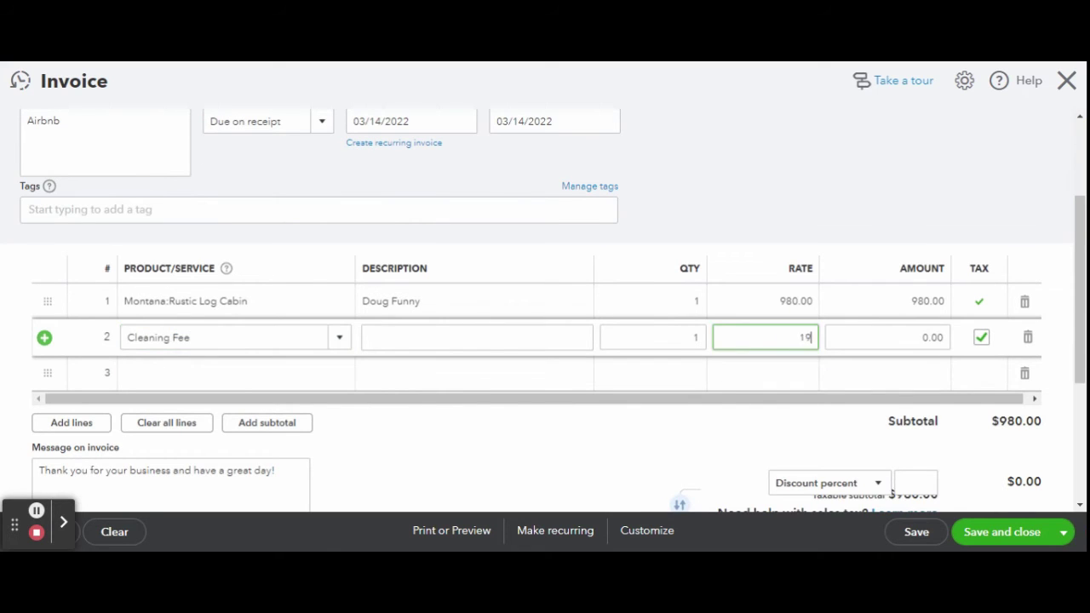
{"action": "left_click", "coordinate": [682, 240]}
{"action": "left_click", "coordinate": [309, 372]}
{"action": "type", "text": "listing"}
{"action": "key", "text": "BackSpace"}
{"action": "key", "text": "BackSpace"}
{"action": "key", "text": "BackSpace"}
{"action": "key", "text": "BackSpace"}
{"action": "key", "text": "BackSpace"}
{"action": "key", "text": "BackSpace"}
{"action": "key", "text": "BackSpace"}
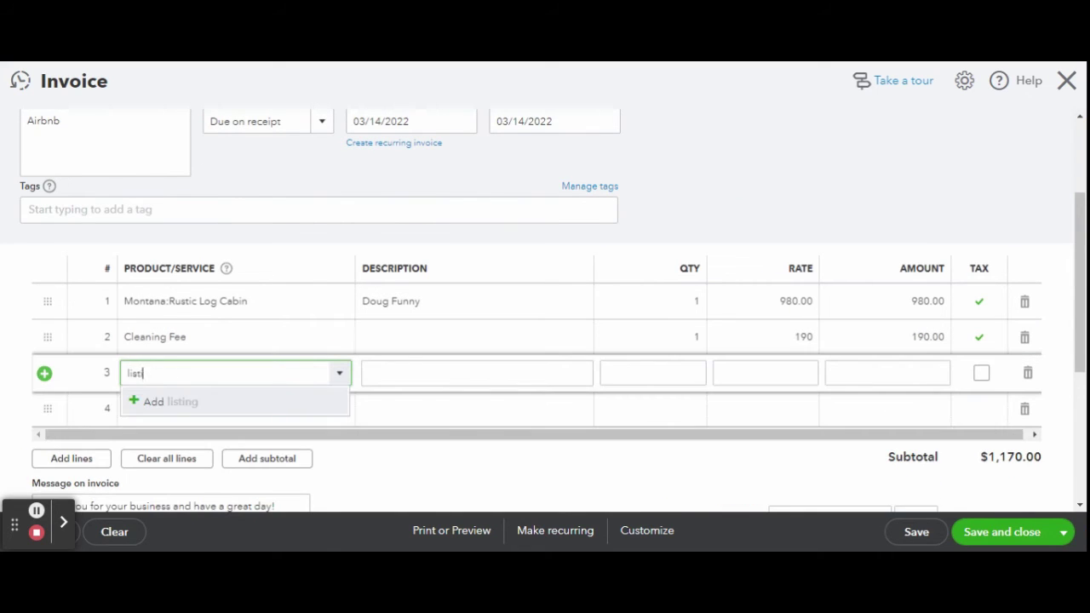
{"action": "type", "text": "Landscaping:Maintenance & Repair"}
{"action": "key", "text": "BackSpace"}
{"action": "key", "text": "BackSpace"}
{"action": "key", "text": "BackSpace"}
{"action": "key", "text": "BackSpace"}
{"action": "key", "text": "BackSpace"}
{"action": "key", "text": "BackSpace"}
{"action": "key", "text": "BackSpace"}
{"action": "key", "text": "BackSpace"}
{"action": "key", "text": "BackSpace"}
{"action": "key", "text": "BackSpace"}
{"action": "key", "text": "BackSpace"}
{"action": "key", "text": "BackSpace"}
{"action": "key", "text": "BackSpace"}
{"action": "key", "text": "BackSpace"}
{"action": "key", "text": "BackSpace"}
{"action": "key", "text": "BackSpace"}
{"action": "key", "text": "BackSpace"}
{"action": "key", "text": "BackSpace"}
{"action": "key", "text": "BackSpace"}
{"action": "key", "text": "BackSpace"}
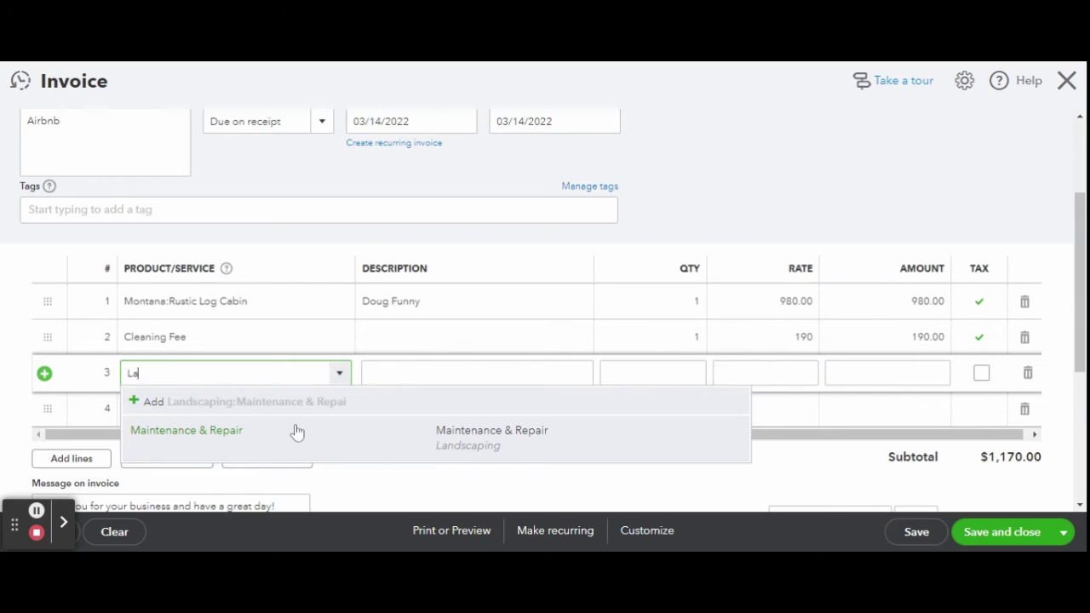
{"action": "type", "text": "air"}
{"action": "key", "text": "BackSpace"}
{"action": "key", "text": "BackSpace"}
{"action": "key", "text": "BackSpace"}
{"action": "type", "text": "host"}
{"action": "left_click", "coordinate": [295, 428]}
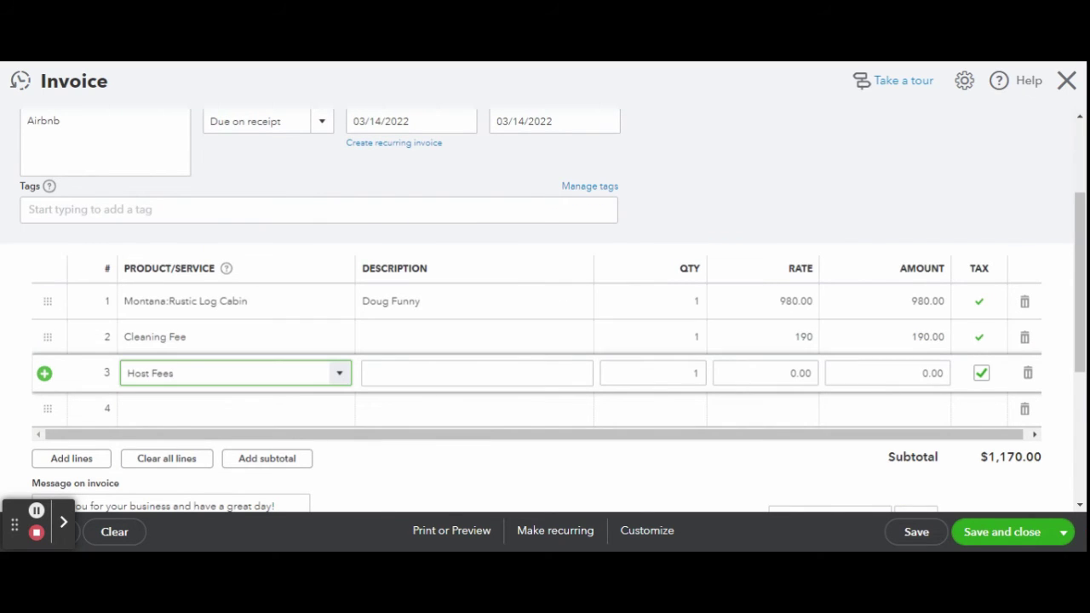
{"action": "left_click_drag", "start_coordinate": [277, 373], "coordinate": [111, 380]}
{"action": "type", "text": "Airbnb"}
Enter the Host Fees service on the third invoice line with a rate of -79.15.
{"action": "triple_click", "coordinate": [141, 372]}
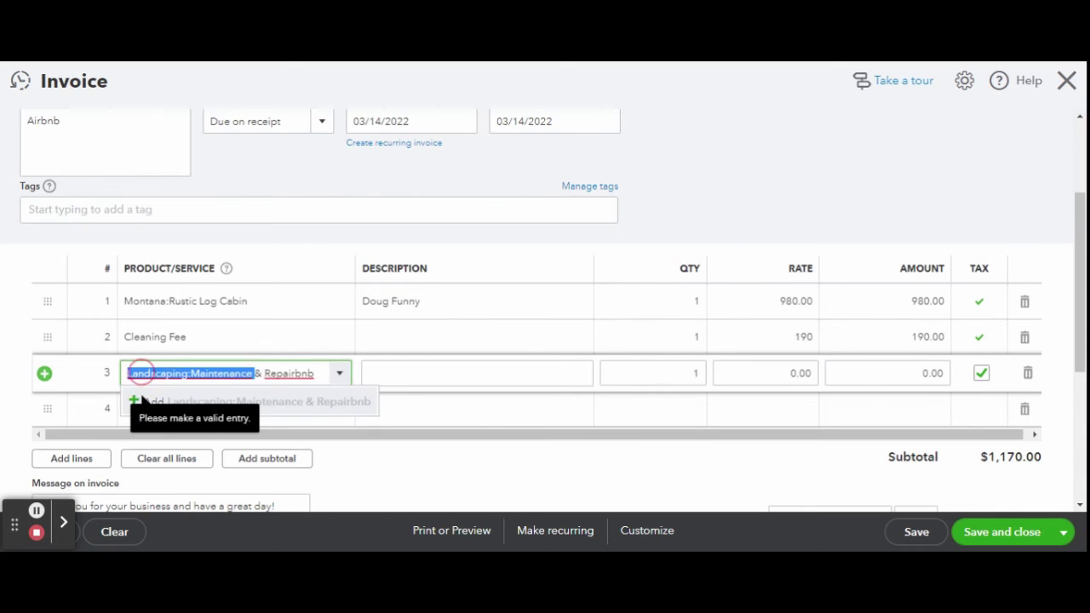
{"action": "type", "text": "Host Fees"}
{"action": "left_click", "coordinate": [254, 422]}
{"action": "left_click", "coordinate": [765, 374]}
{"action": "key", "text": "BackSpace"}
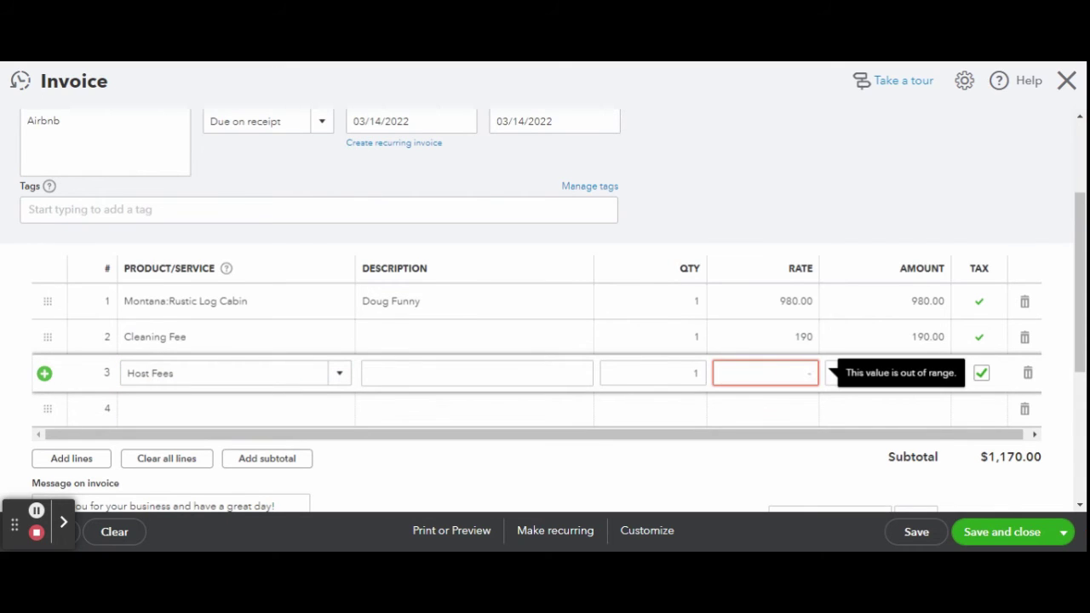
{"action": "type", "text": "-79.15"}
{"action": "left_click", "coordinate": [767, 195]}
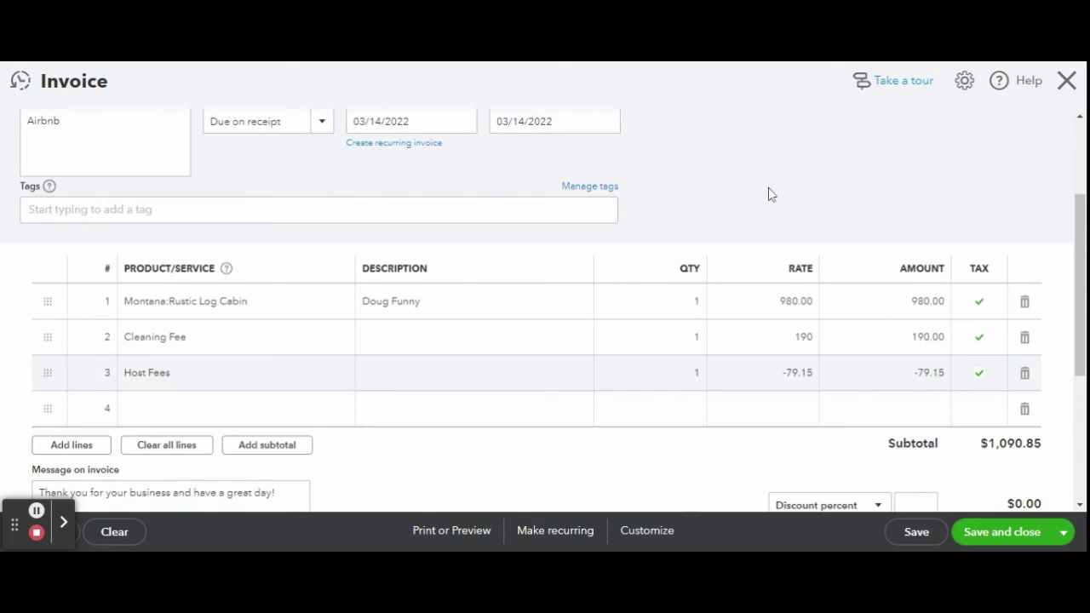
Add the Property Tax Fee service on the fourth invoice line with a rate of 142.
{"action": "left_click", "coordinate": [267, 415]}
{"action": "type", "text": "pro"}
{"action": "left_click", "coordinate": [261, 467]}
{"action": "left_click", "coordinate": [767, 406]}
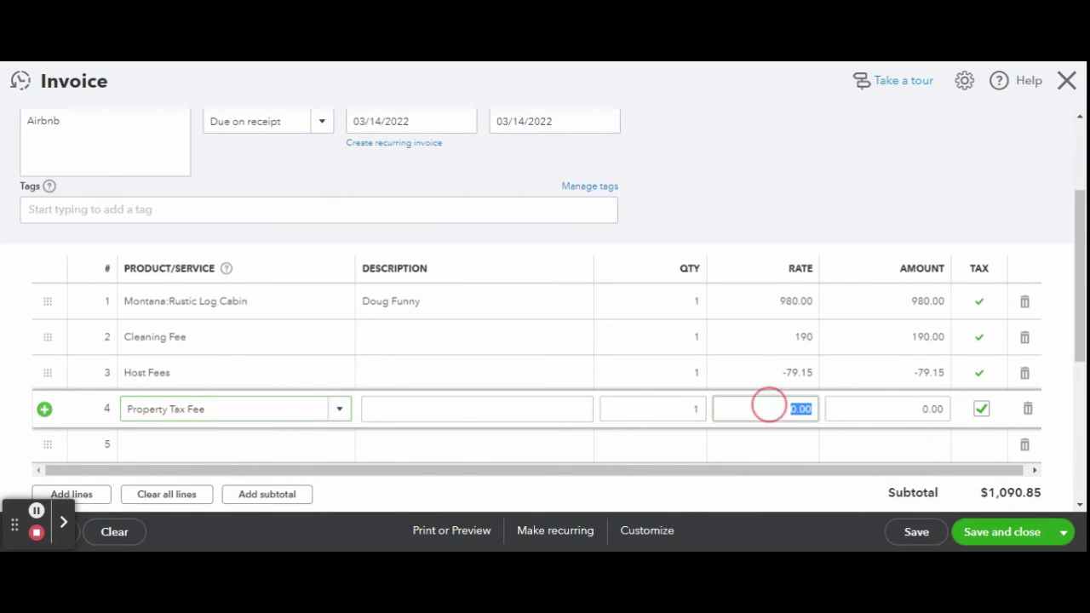
{"action": "type", "text": "142"}
{"action": "left_click", "coordinate": [799, 192]}
Remove the sales tax from all four invoice lines.
{"action": "scroll", "coordinate": [801, 194], "scroll_direction": "down", "scroll_amount": 1}
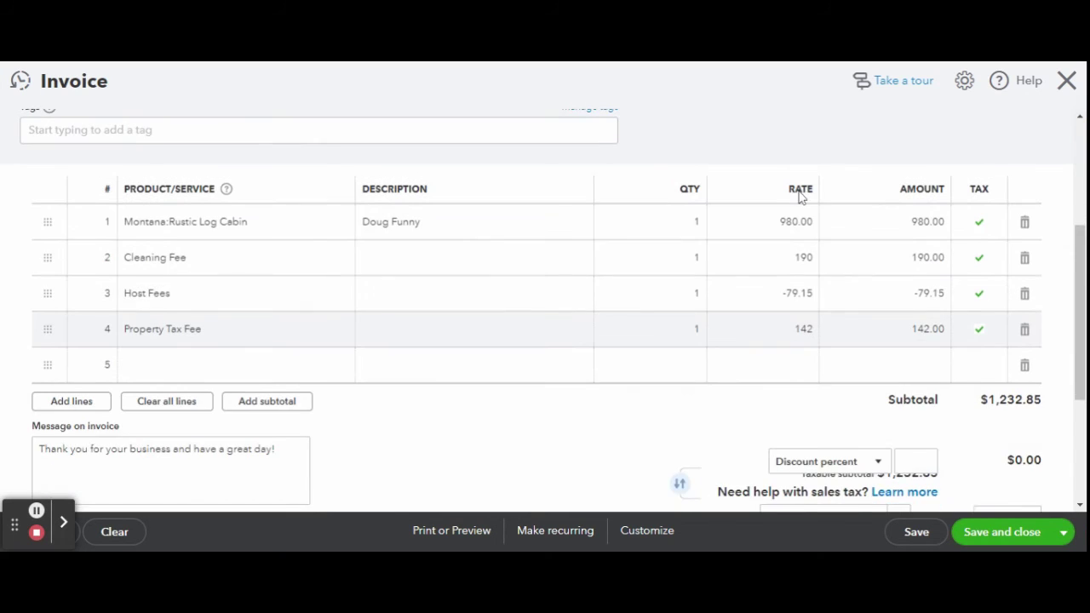
{"action": "left_click", "coordinate": [980, 221]}
{"action": "left_click", "coordinate": [981, 221]}
{"action": "left_click", "coordinate": [982, 258]}
{"action": "left_click", "coordinate": [982, 258]}
{"action": "left_click", "coordinate": [981, 294]}
{"action": "left_click", "coordinate": [980, 294]}
{"action": "left_click", "coordinate": [980, 330]}
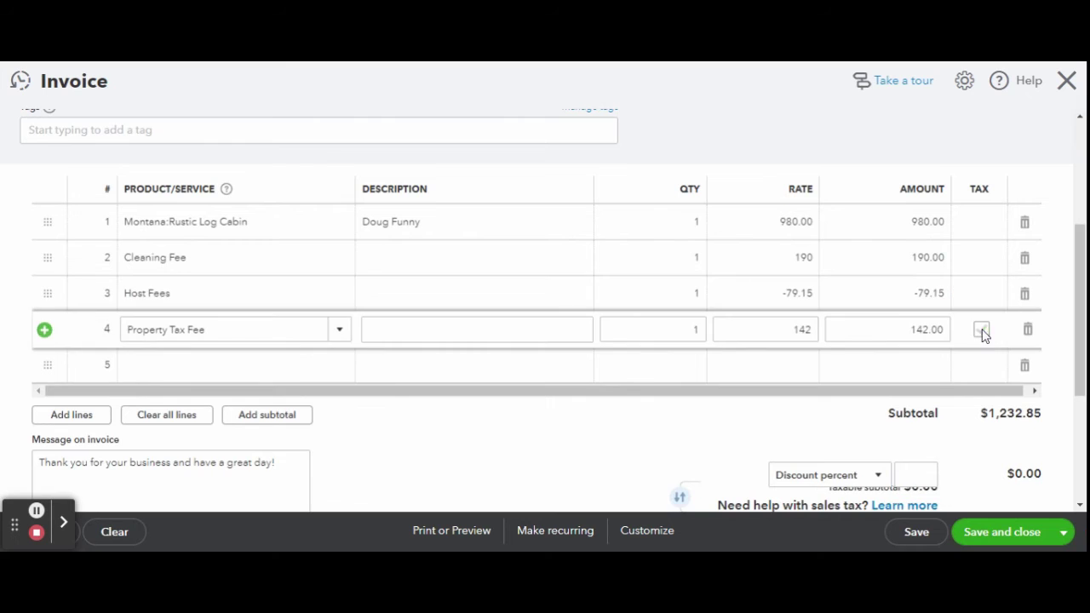
{"action": "left_click", "coordinate": [980, 331]}
{"action": "left_click", "coordinate": [700, 439]}
Check the invoice's total and balance due, both below the line items and in the header.
{"action": "scroll", "coordinate": [673, 426], "scroll_direction": "down", "scroll_amount": 1}
{"action": "scroll", "coordinate": [669, 419], "scroll_direction": "down", "scroll_amount": 2}
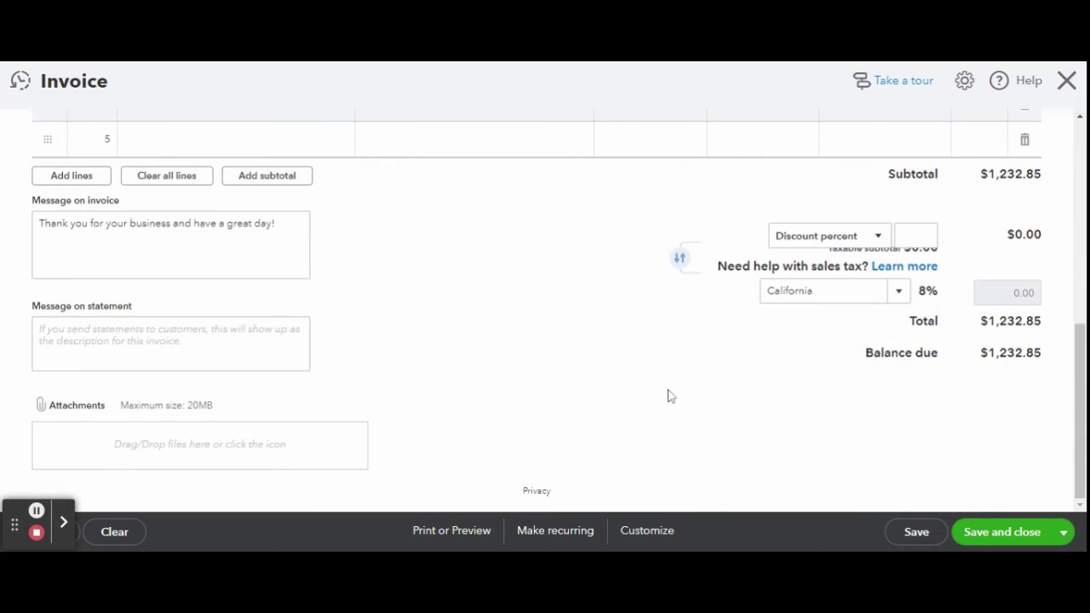
{"action": "left_click_drag", "start_coordinate": [978, 358], "coordinate": [1003, 400]}
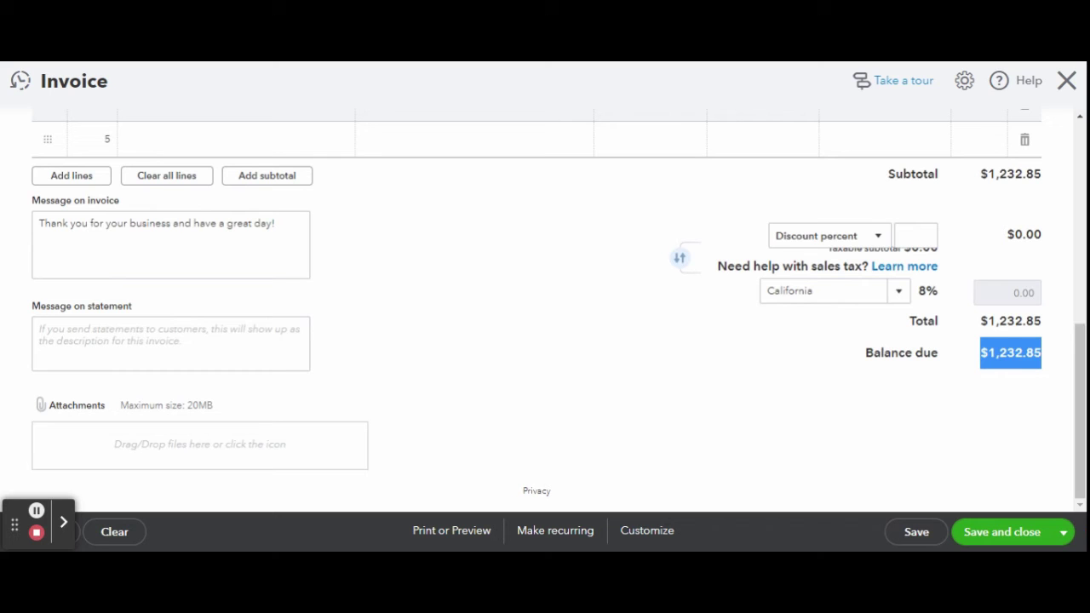
{"action": "scroll", "coordinate": [670, 348], "scroll_direction": "up", "scroll_amount": 5}
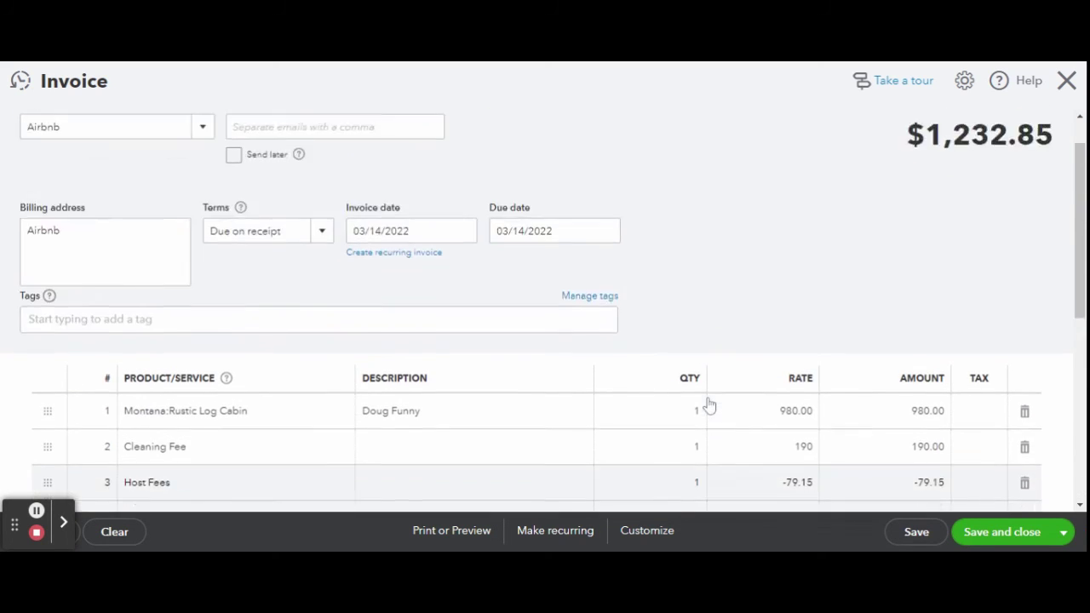
{"action": "scroll", "coordinate": [709, 406], "scroll_direction": "up", "scroll_amount": 1}
{"action": "left_click_drag", "start_coordinate": [910, 164], "coordinate": [1053, 201]}
{"action": "left_click", "coordinate": [1044, 227]}
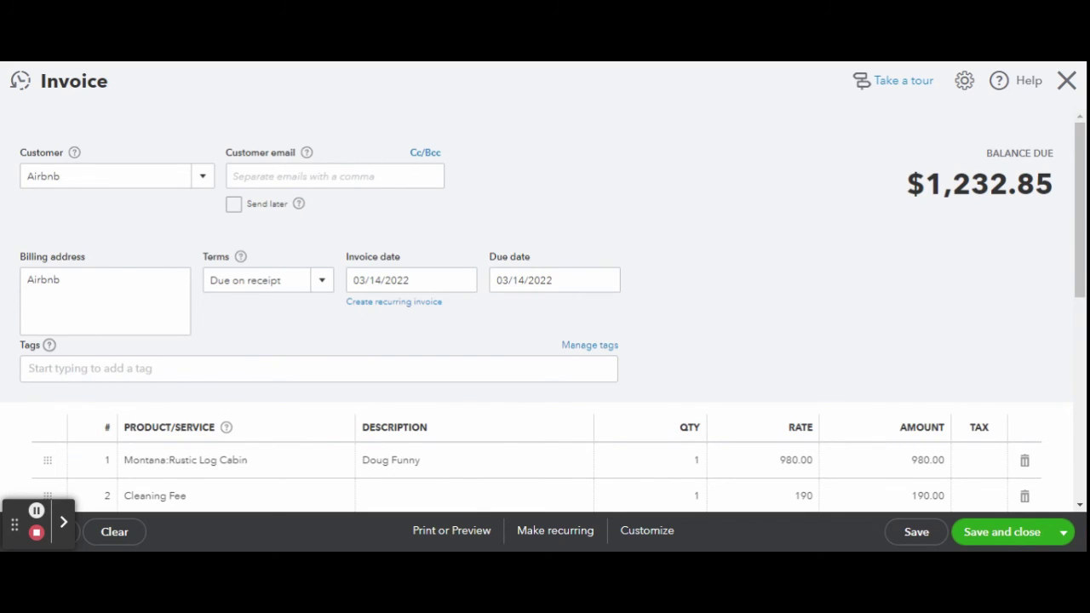
{"action": "scroll", "coordinate": [808, 233], "scroll_direction": "down", "scroll_amount": 10}
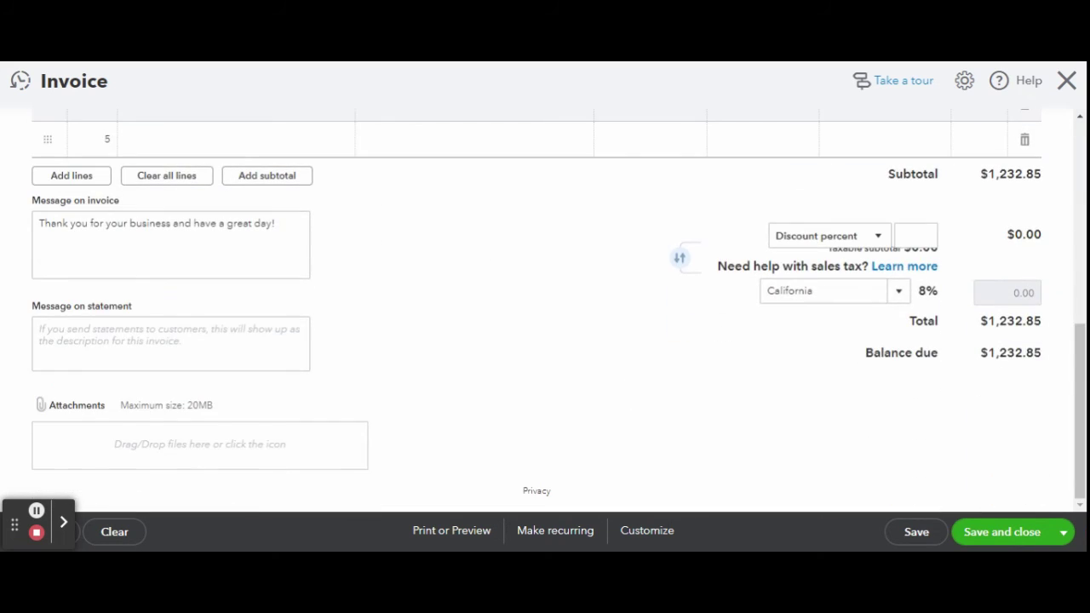
{"action": "double_click", "coordinate": [1028, 356]}
Save and close the invoice, and sort the invoice list by date with the newest first.
{"action": "left_click", "coordinate": [989, 533]}
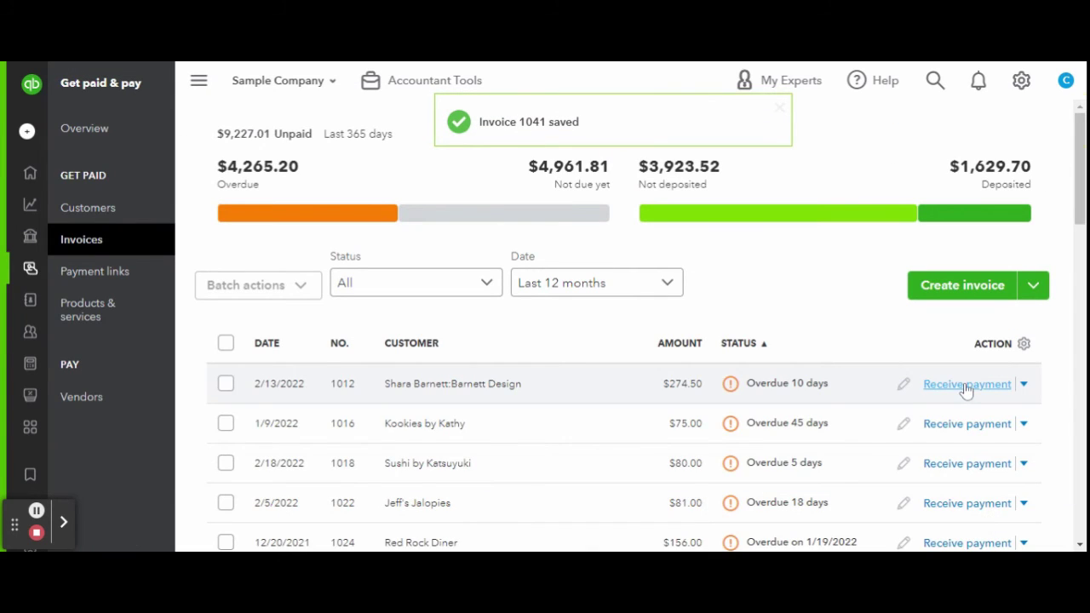
{"action": "left_click", "coordinate": [281, 345]}
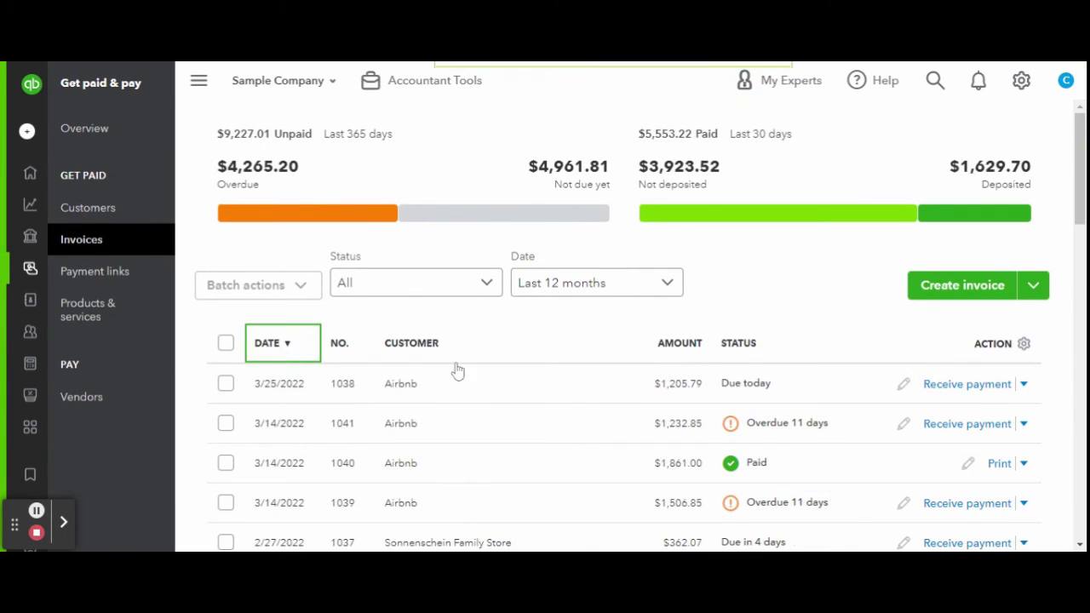